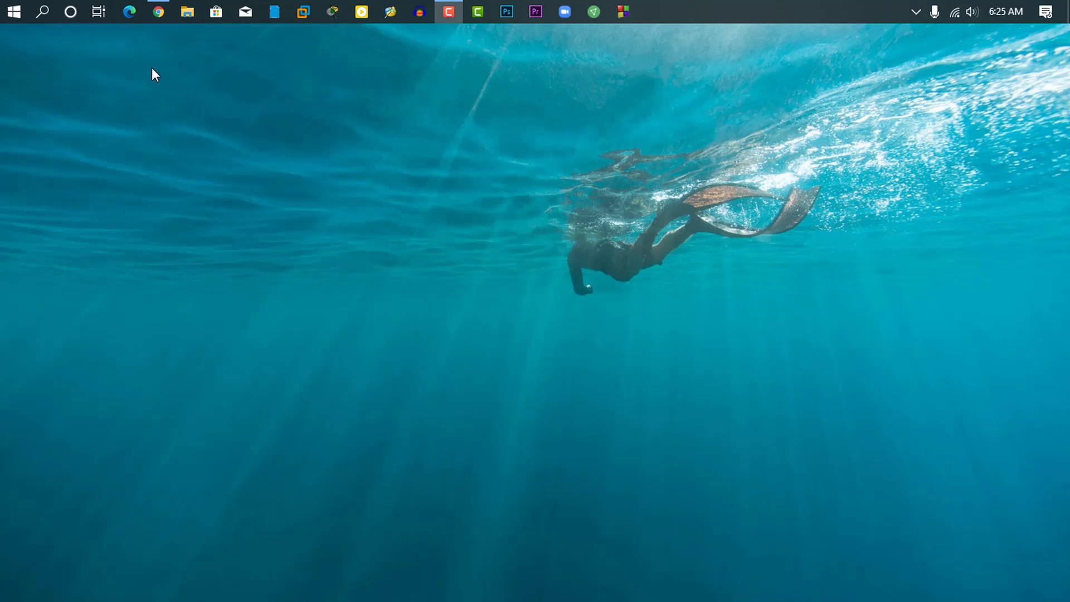
- Go to the Kali Linux downloads page, then start and cancel the 64-Bit Installer download
{"action": "left_click", "coordinate": [159, 13]}
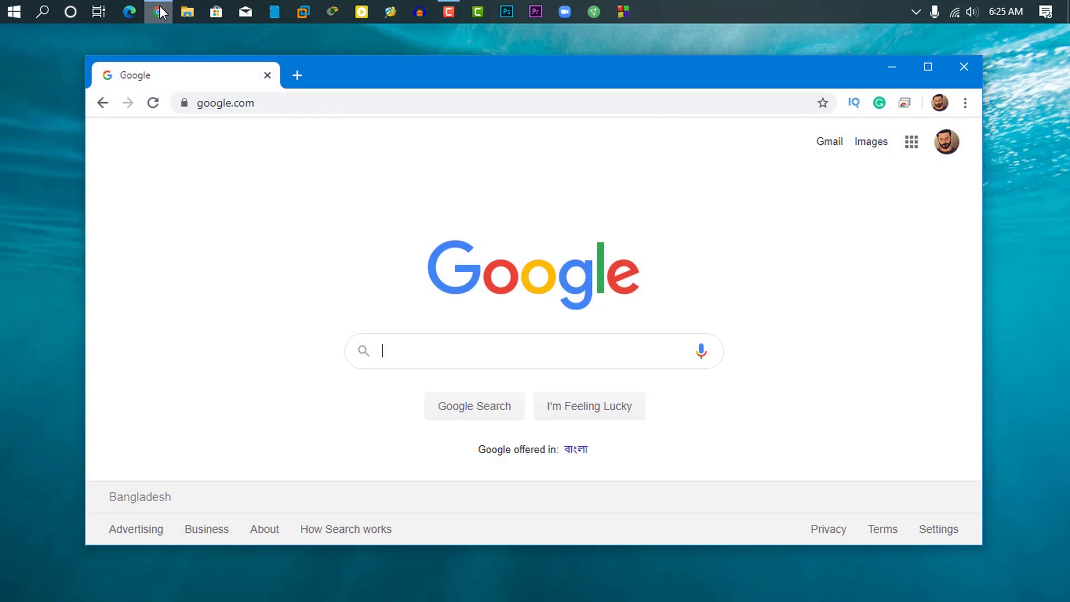
{"action": "left_click", "coordinate": [395, 100]}
{"action": "type", "text": "kali.org"}
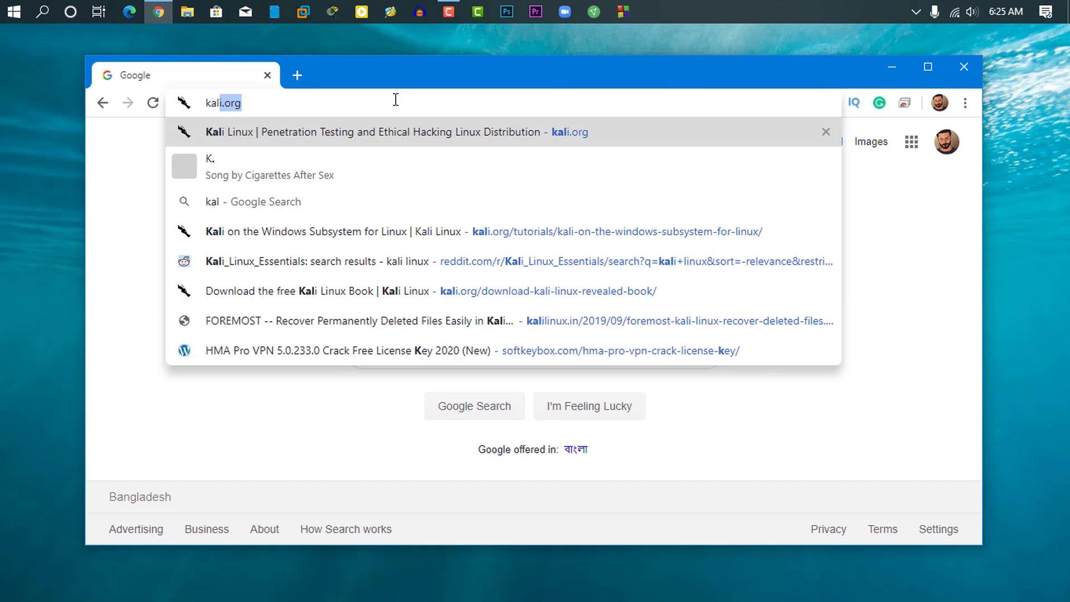
{"action": "type", "text": "i"}
{"action": "key", "text": "Return"}
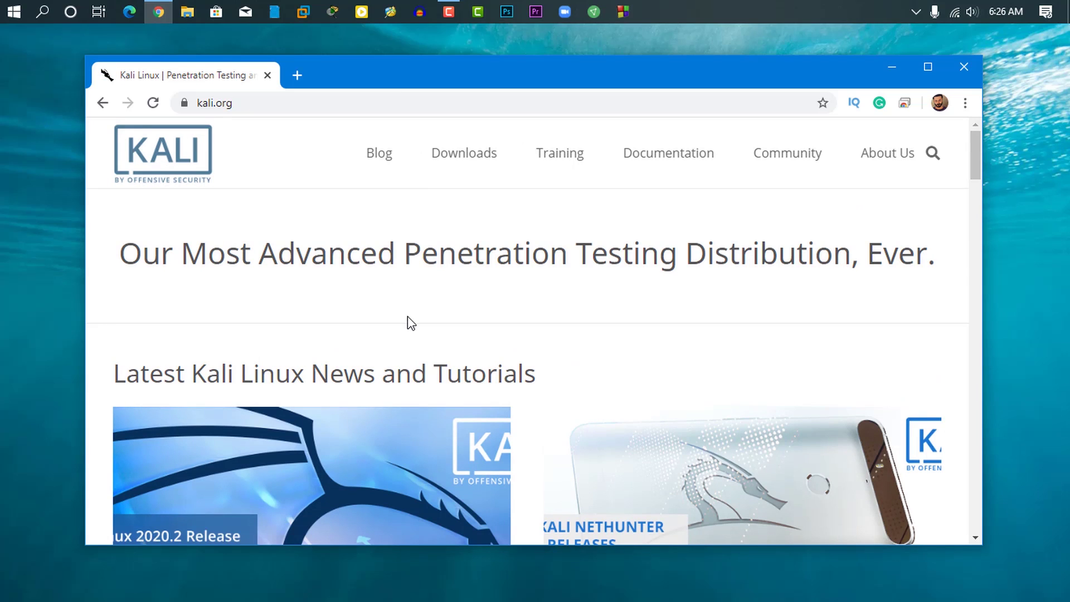
{"action": "mouse_move", "coordinate": [464, 155]}
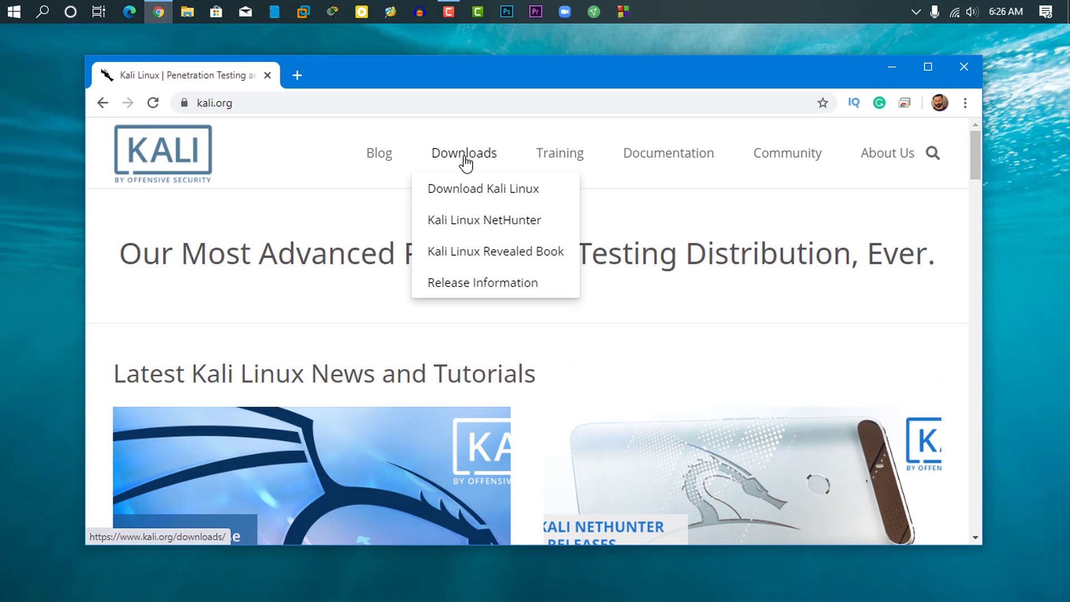
{"action": "left_click", "coordinate": [472, 204]}
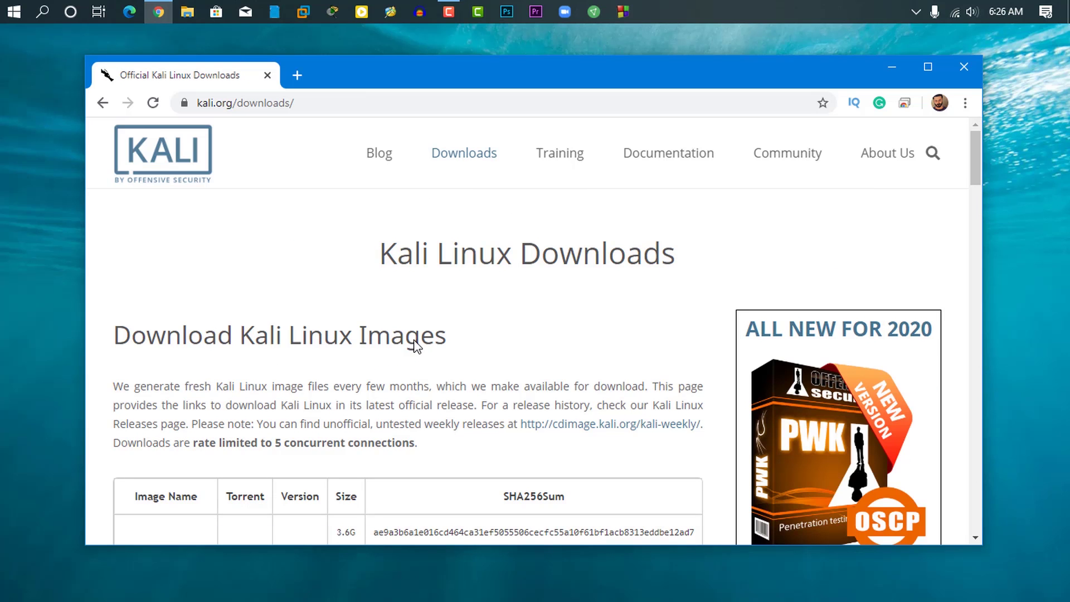
{"action": "scroll", "coordinate": [416, 346], "scroll_direction": "down", "scroll_amount": 2}
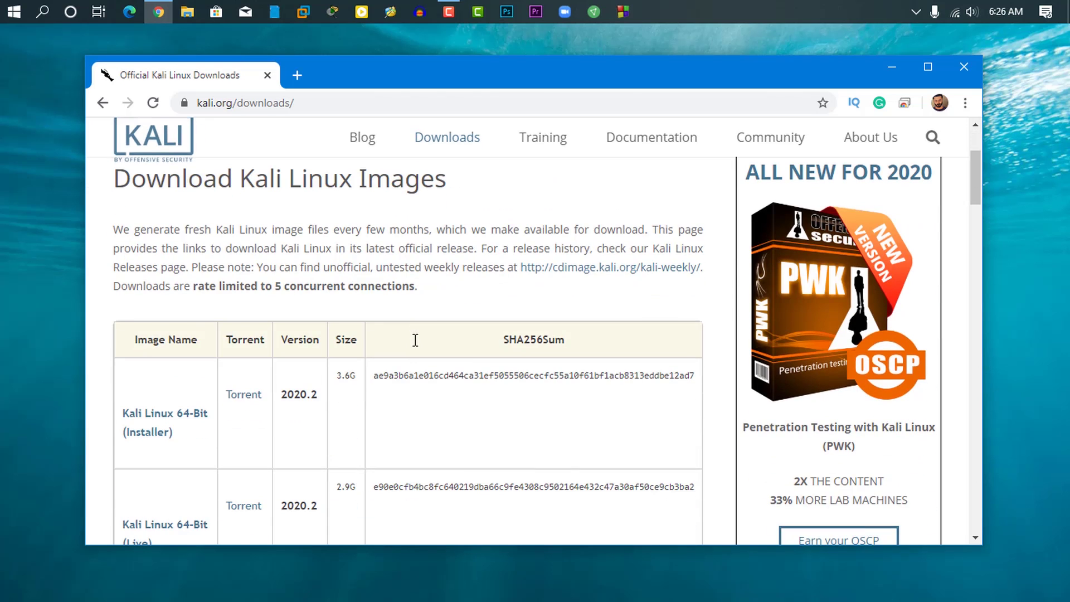
{"action": "scroll", "coordinate": [415, 341], "scroll_direction": "down", "scroll_amount": 1}
{"action": "scroll", "coordinate": [416, 346], "scroll_direction": "down", "scroll_amount": 1}
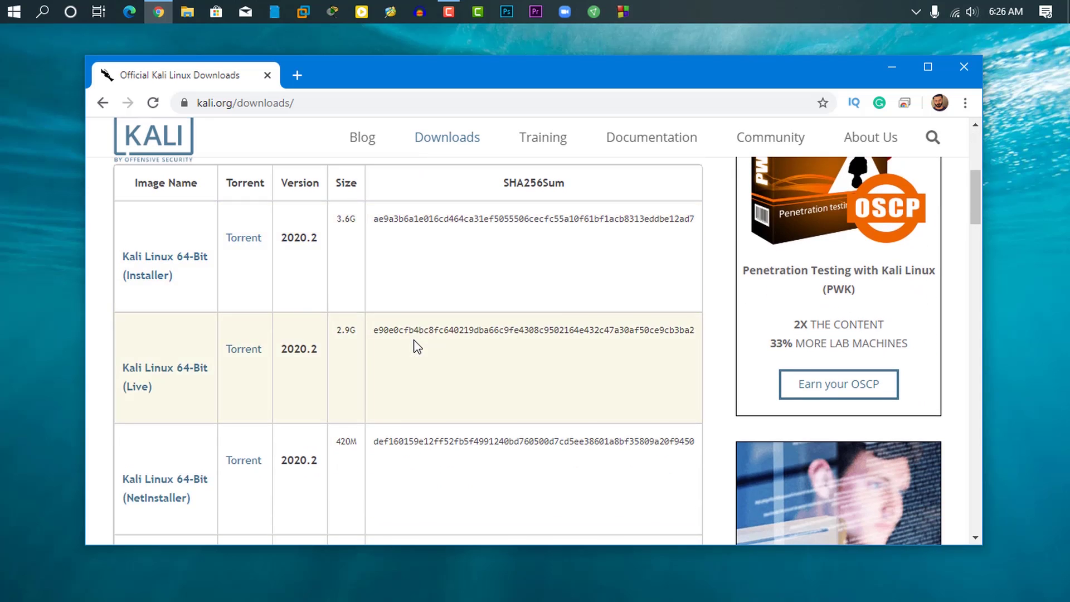
{"action": "scroll", "coordinate": [416, 345], "scroll_direction": "down", "scroll_amount": 1}
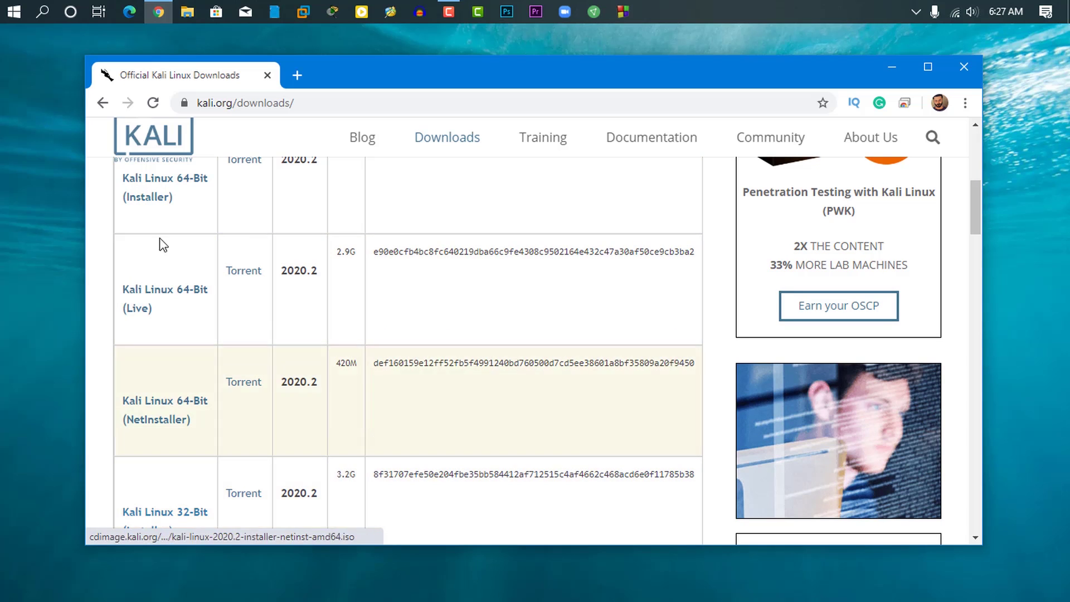
{"action": "scroll", "coordinate": [159, 217], "scroll_direction": "up", "scroll_amount": 1}
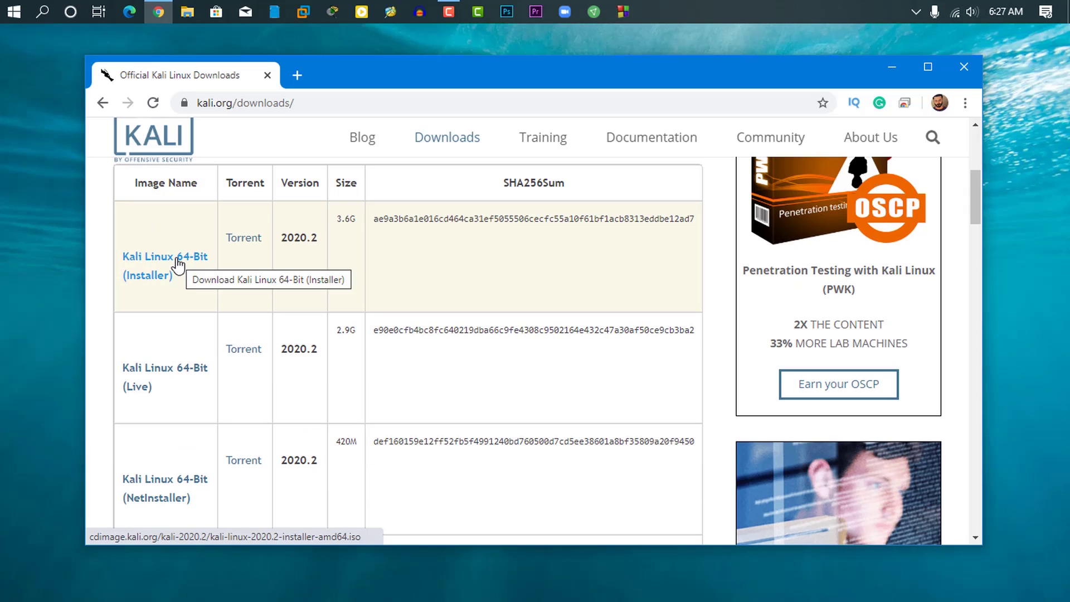
{"action": "left_click", "coordinate": [177, 265]}
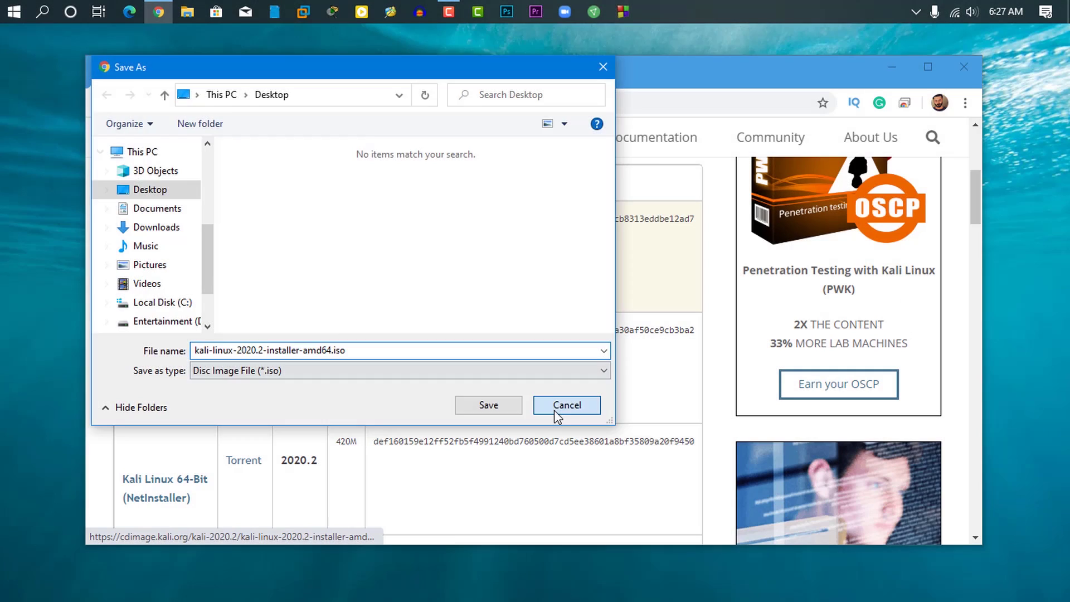
{"action": "left_click", "coordinate": [559, 406]}
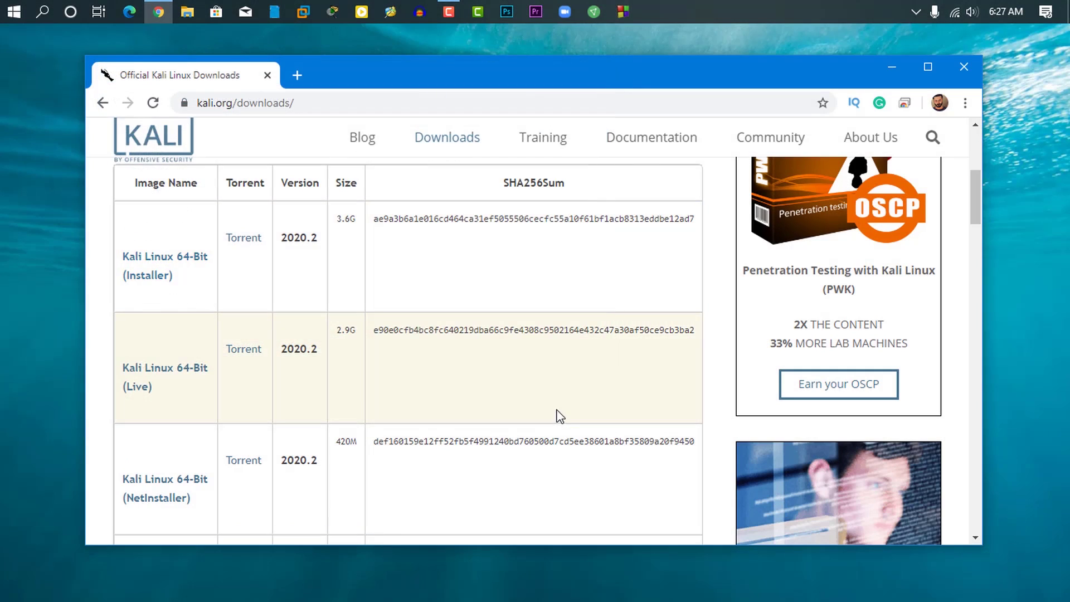
- Close the browser and restore VMware Workstation to a movable window
{"action": "left_click", "coordinate": [974, 73]}
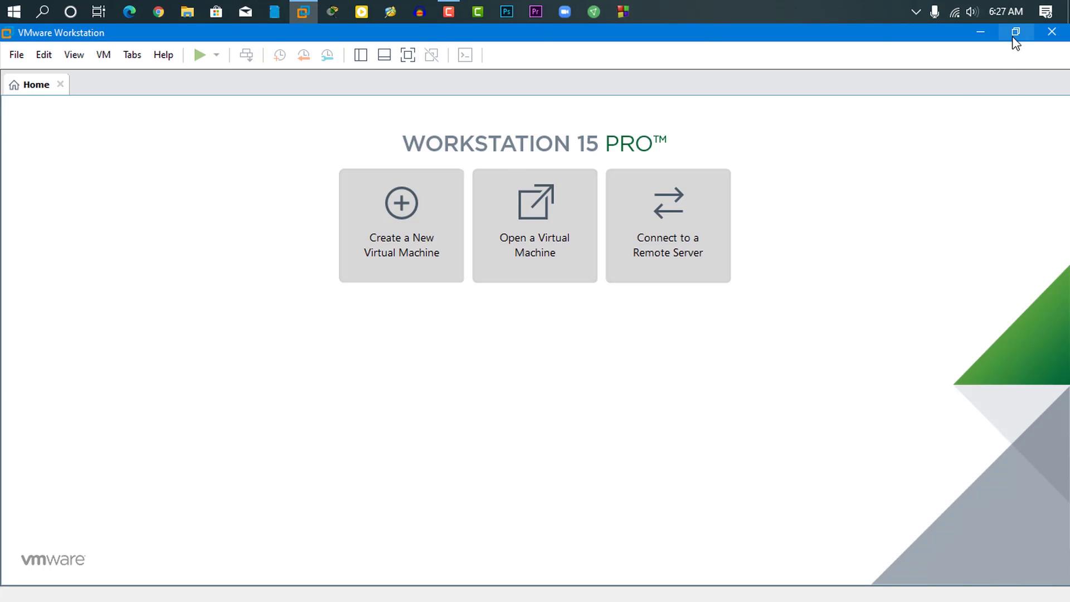
{"action": "left_click", "coordinate": [1014, 34]}
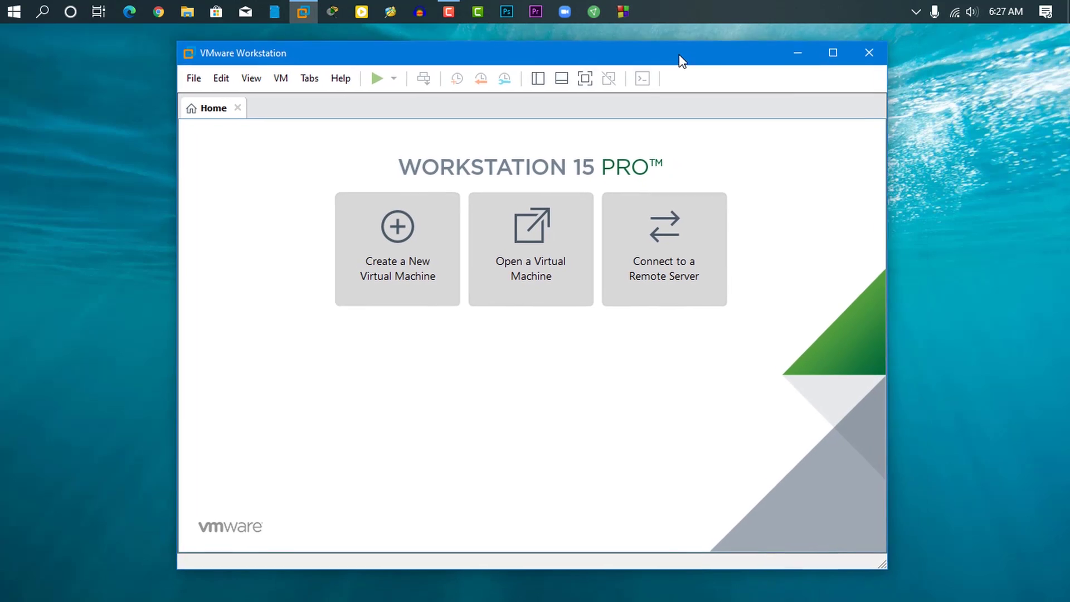
{"action": "left_click_drag", "start_coordinate": [714, 72], "coordinate": [661, 57]}
- Remove the old Kali Linux machine from the library, then hide the library
{"action": "left_click", "coordinate": [507, 72]}
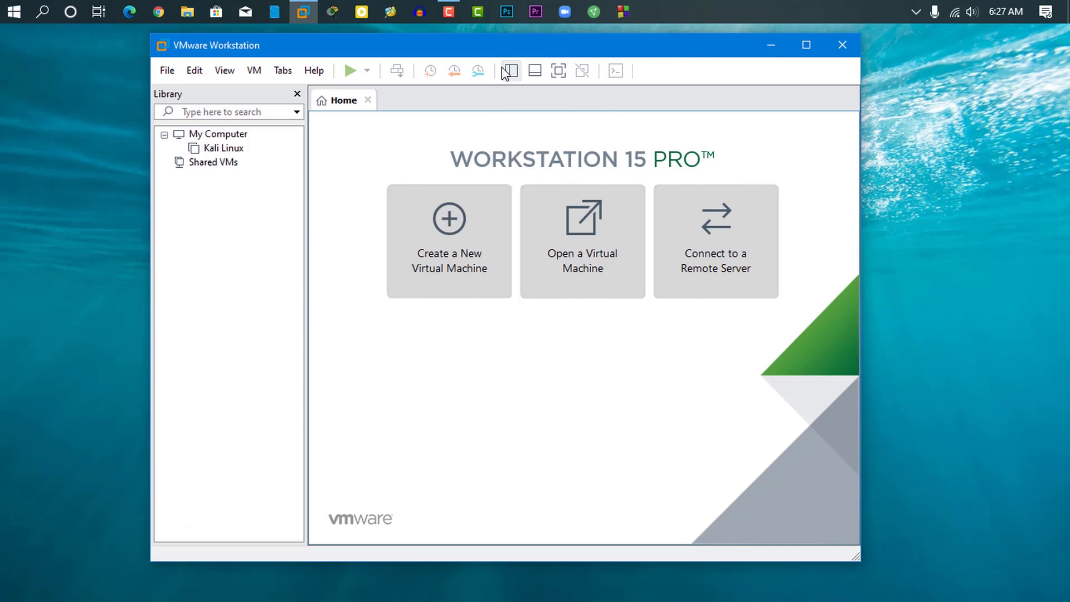
{"action": "right_click", "coordinate": [225, 151]}
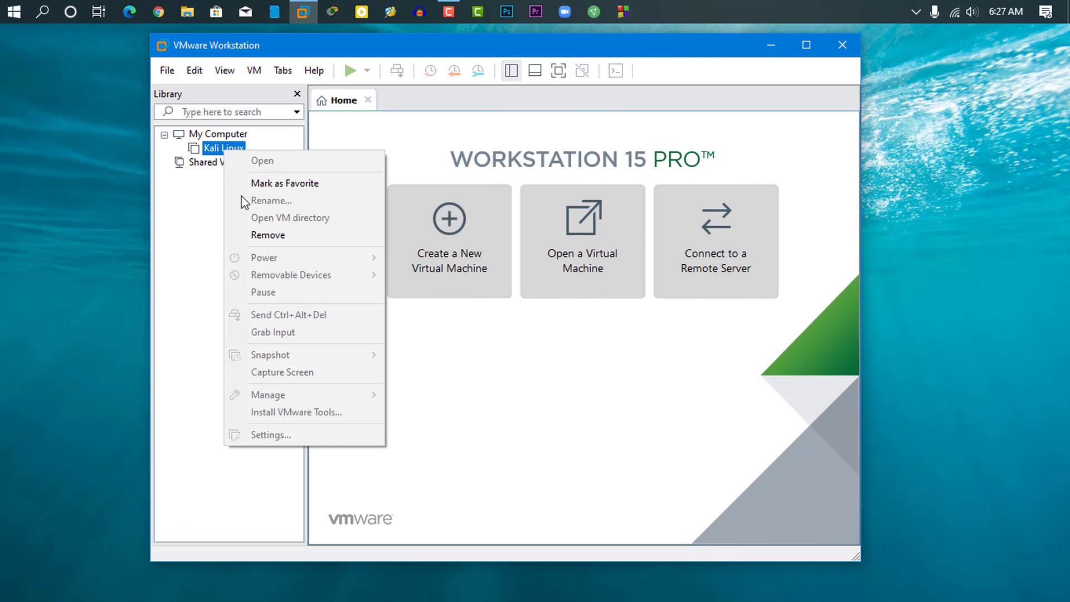
{"action": "left_click", "coordinate": [255, 235]}
{"action": "left_click", "coordinate": [537, 333]}
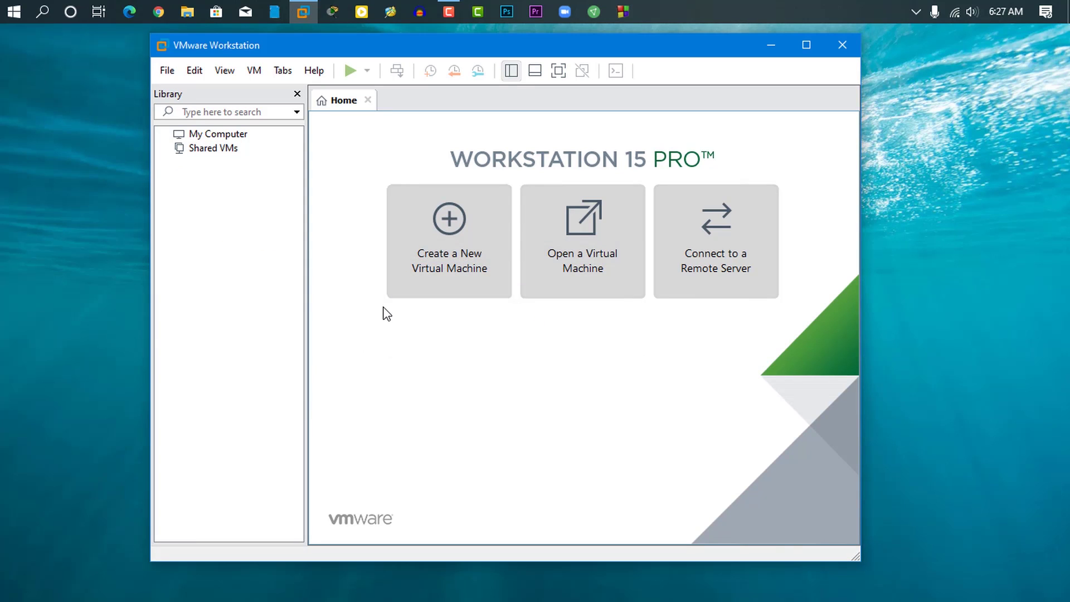
{"action": "left_click", "coordinate": [512, 71]}
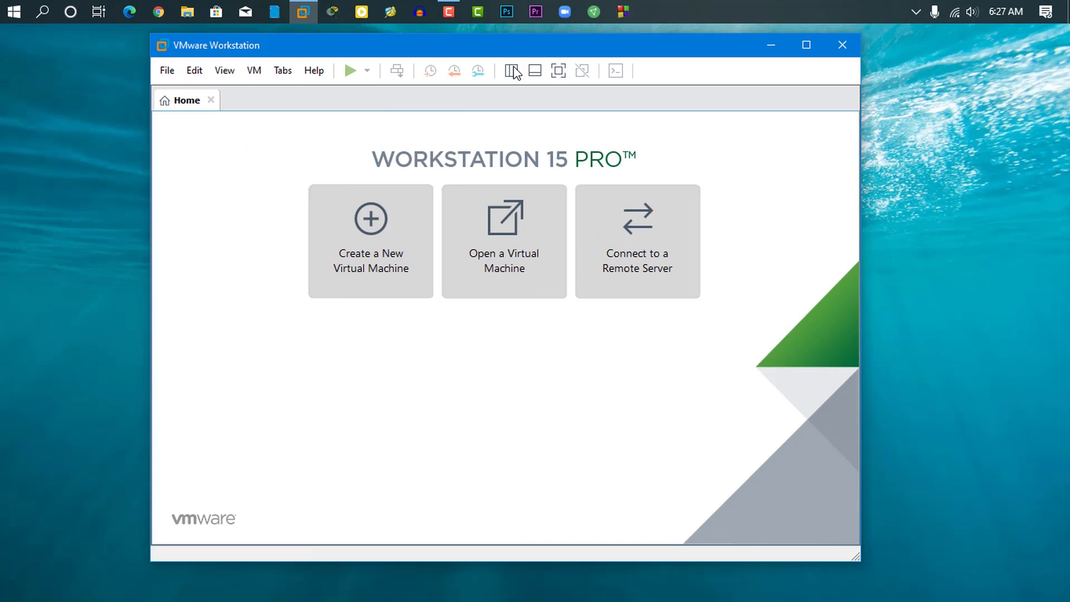
- Start a Typical new virtual machine from the kali-linux-2020.2-installer-amd64.iso disc image
{"action": "left_click", "coordinate": [364, 244]}
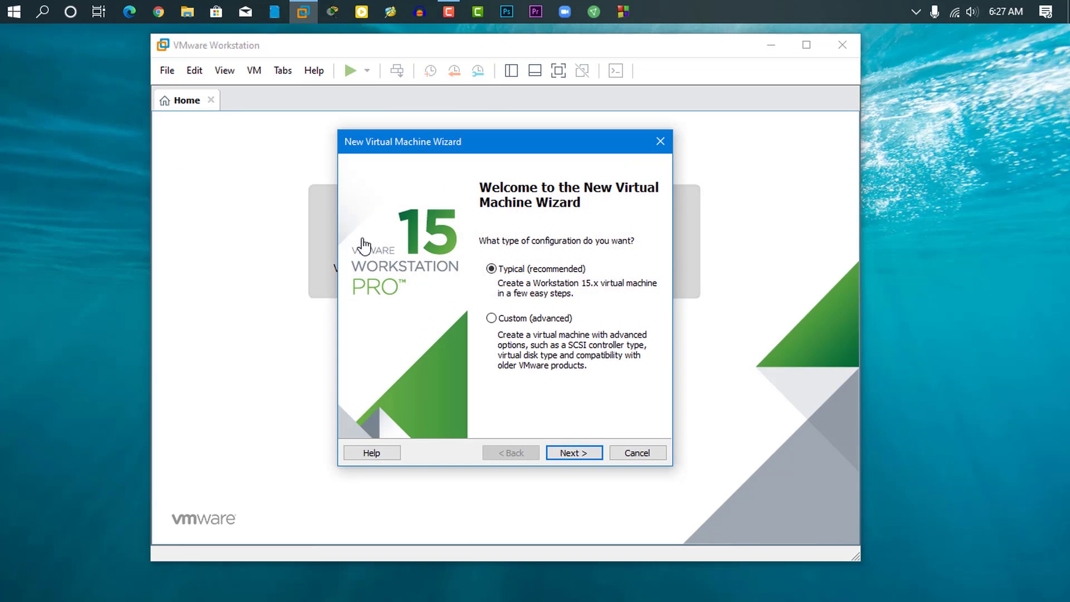
{"action": "left_click", "coordinate": [563, 456]}
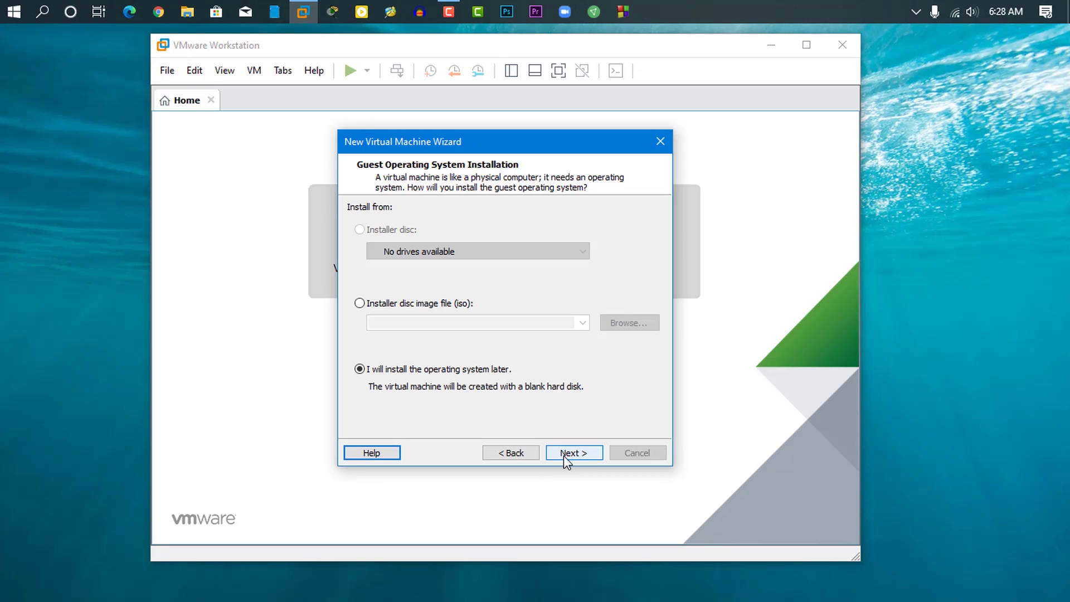
{"action": "left_click", "coordinate": [396, 305]}
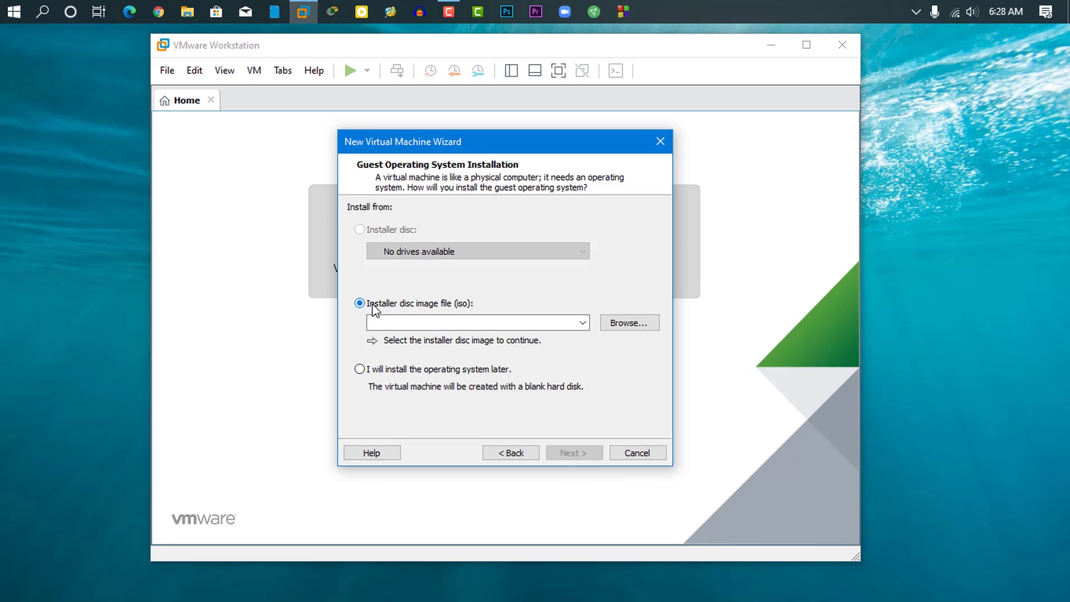
{"action": "left_click", "coordinate": [628, 322]}
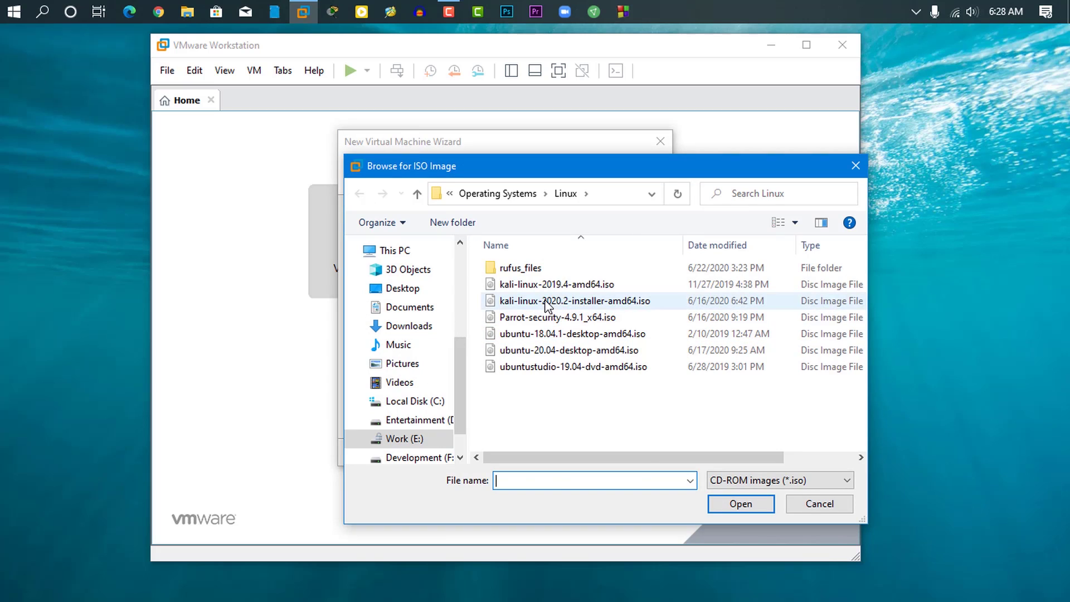
{"action": "left_click", "coordinate": [603, 302]}
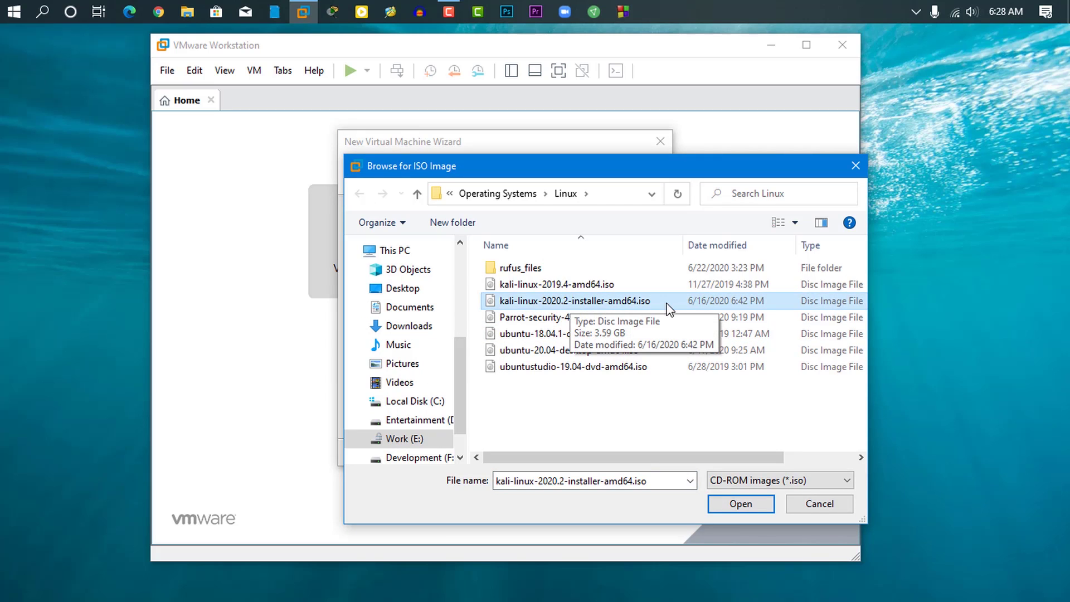
{"action": "left_click", "coordinate": [741, 504]}
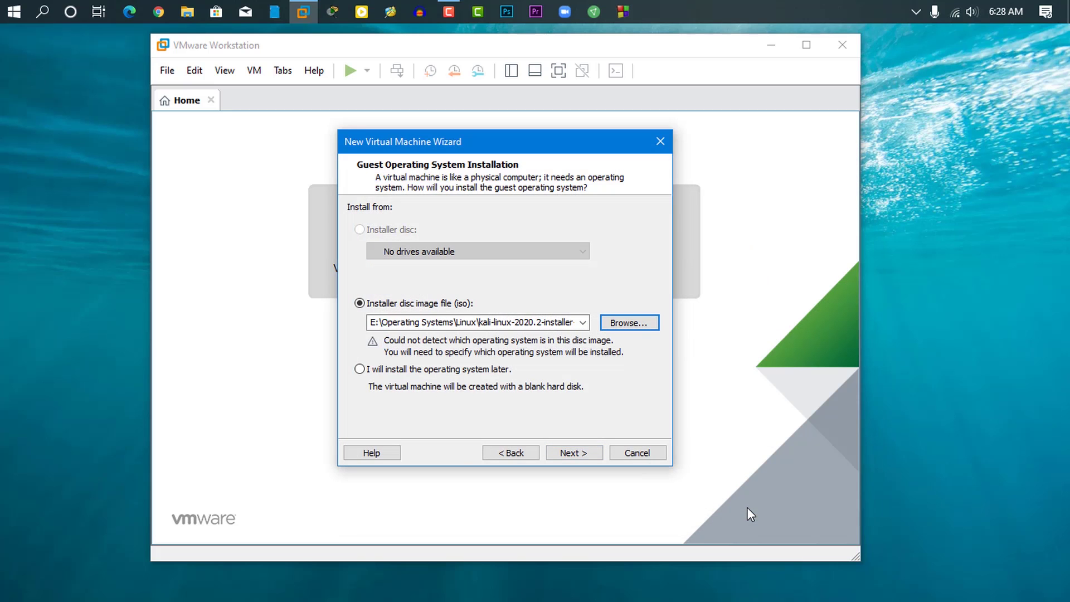
{"action": "left_click", "coordinate": [573, 453]}
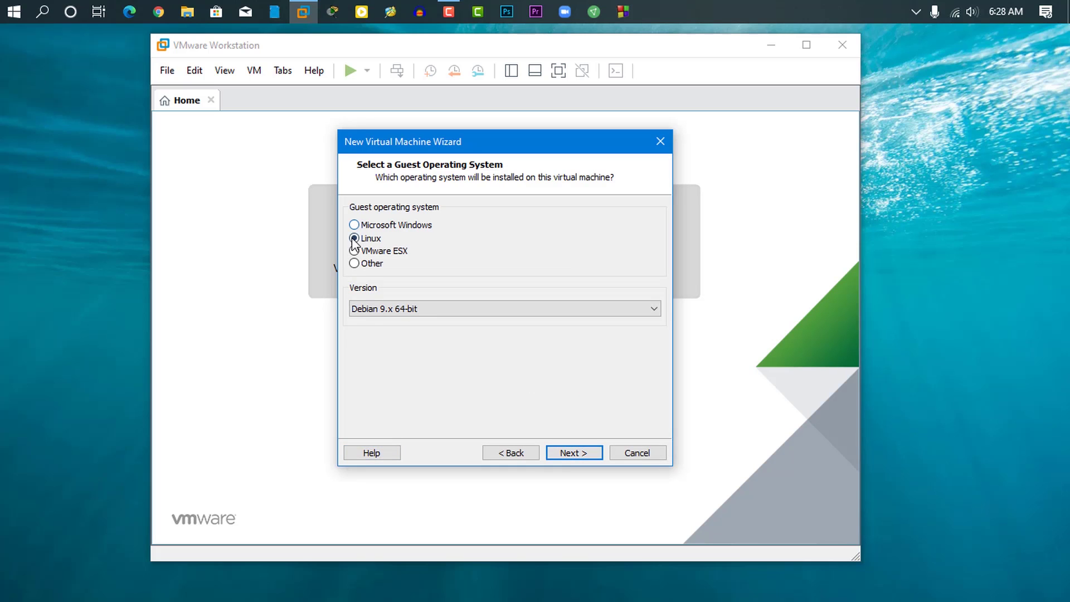
- Keep Debian 9.x 64-bit as the version and rename the machine to Kali Linux 2020.2
{"action": "left_click", "coordinate": [386, 316]}
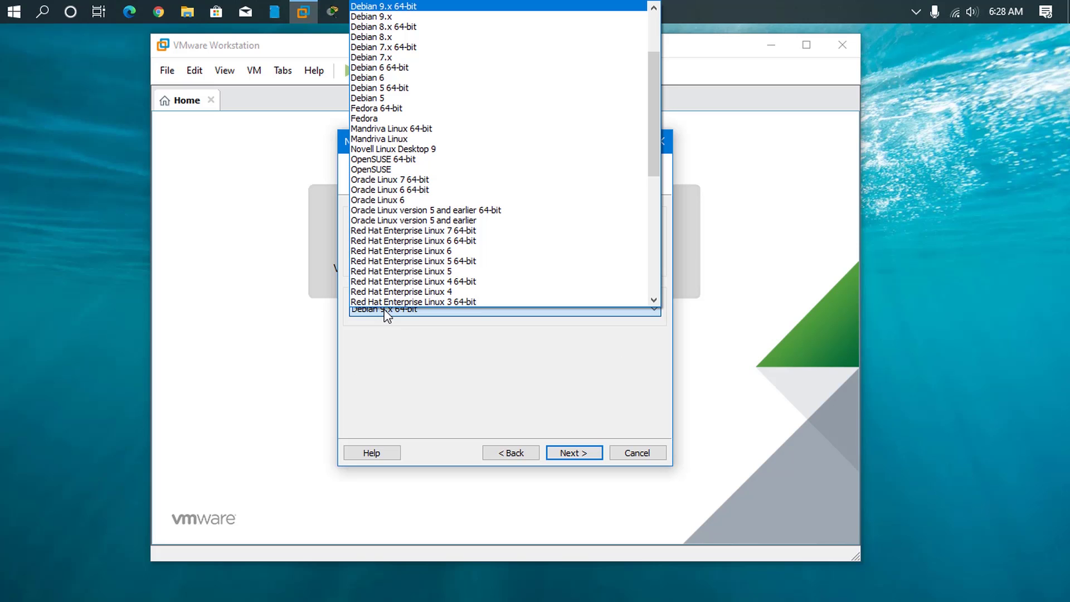
{"action": "left_click", "coordinate": [409, 11]}
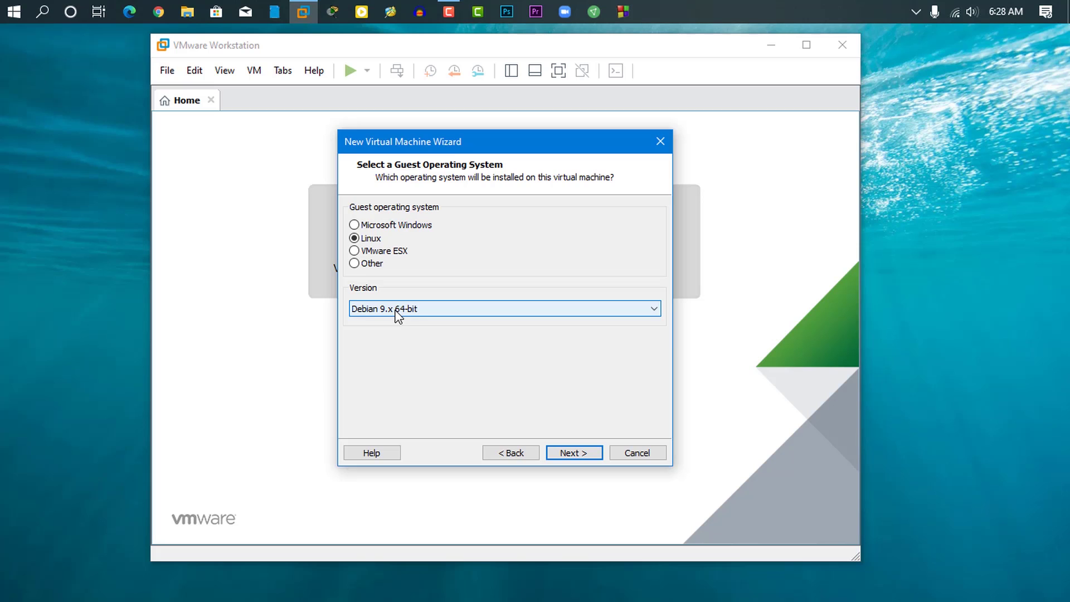
{"action": "left_click", "coordinate": [574, 454]}
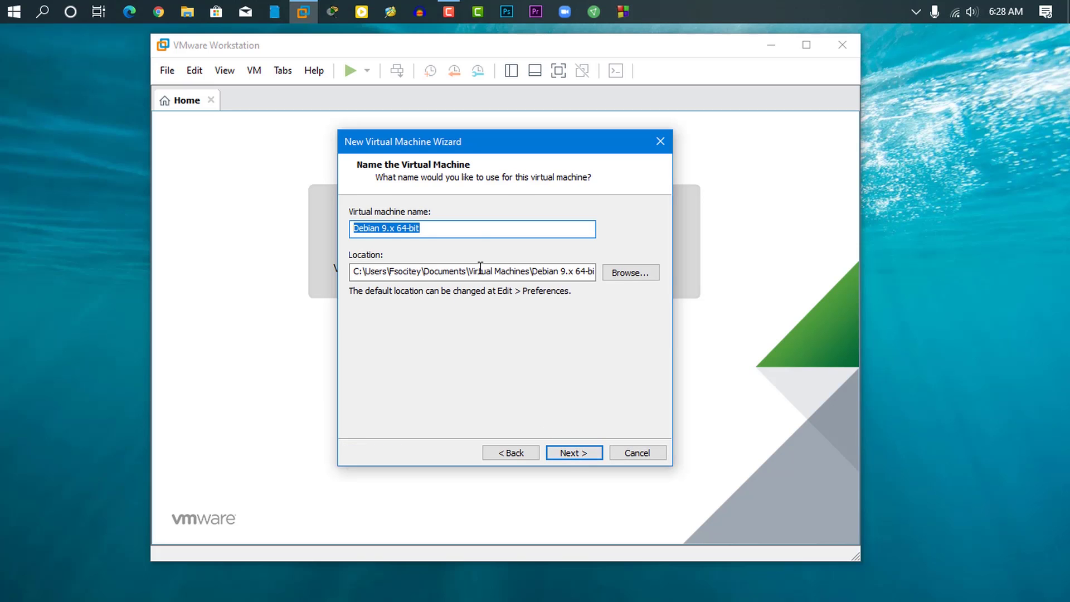
{"action": "left_click", "coordinate": [457, 229]}
{"action": "left_click_drag", "start_coordinate": [481, 230], "coordinate": [333, 220]}
{"action": "type", "text": "Kali L"}
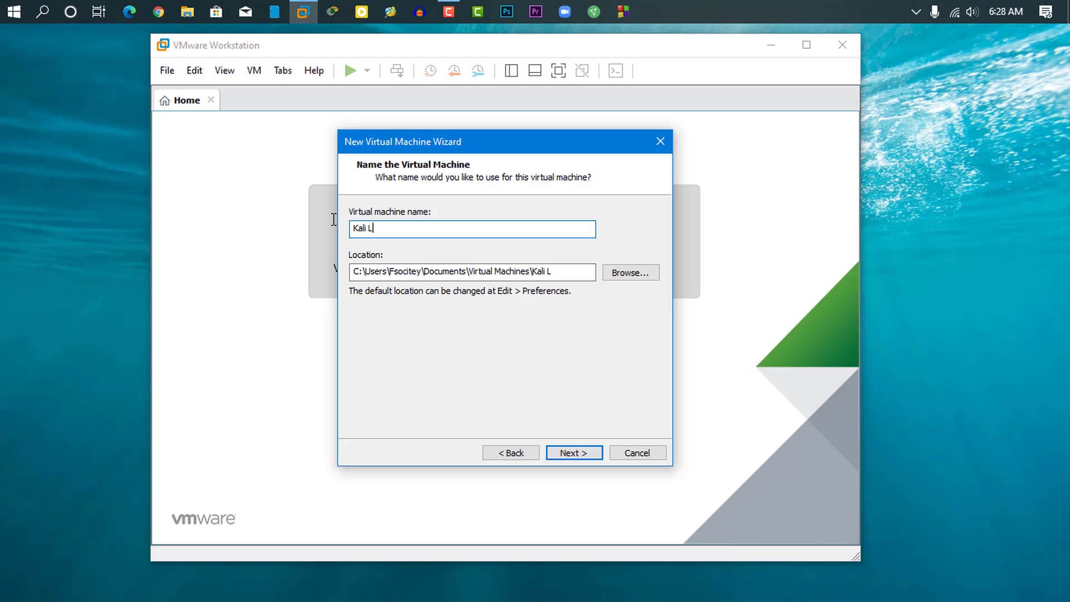
{"action": "type", "text": "inux 2"}
{"action": "type", "text": "020.2"}
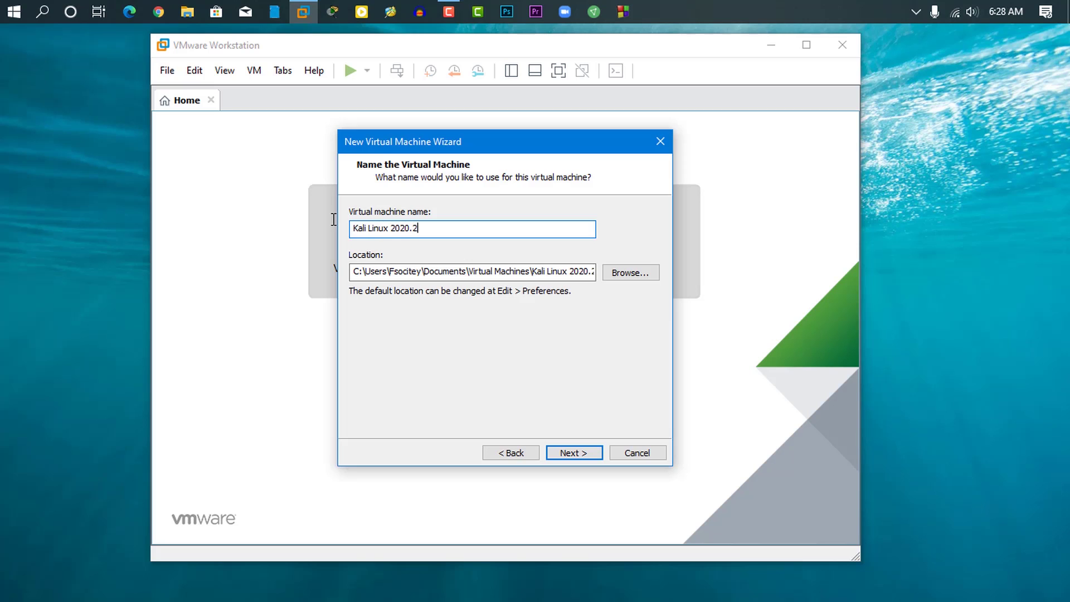
- Set a 100 GB disk stored as a single file
{"action": "left_click", "coordinate": [583, 452]}
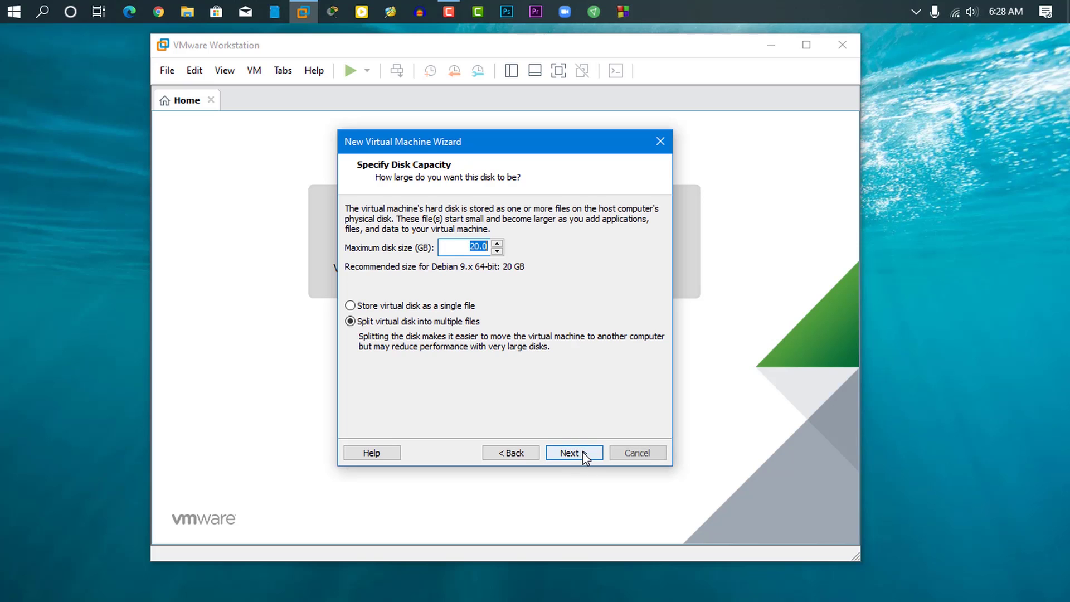
{"action": "left_click", "coordinate": [470, 247]}
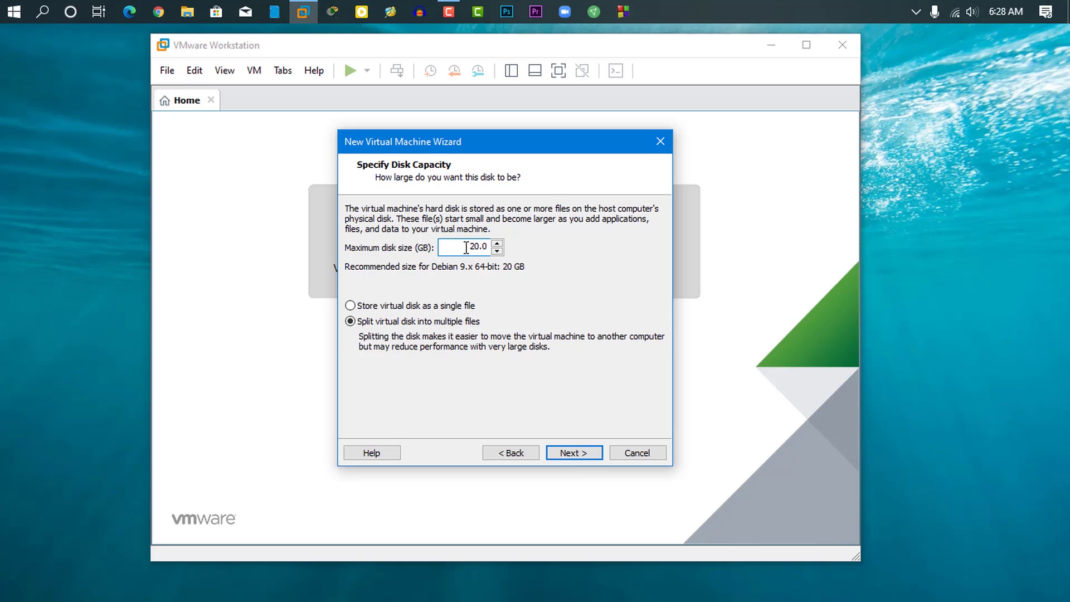
{"action": "left_click_drag", "start_coordinate": [466, 248], "coordinate": [489, 250]}
{"action": "key", "text": "BackSpace"}
{"action": "type", "text": "100"}
{"action": "left_click", "coordinate": [411, 305]}
{"action": "left_click", "coordinate": [573, 453]}
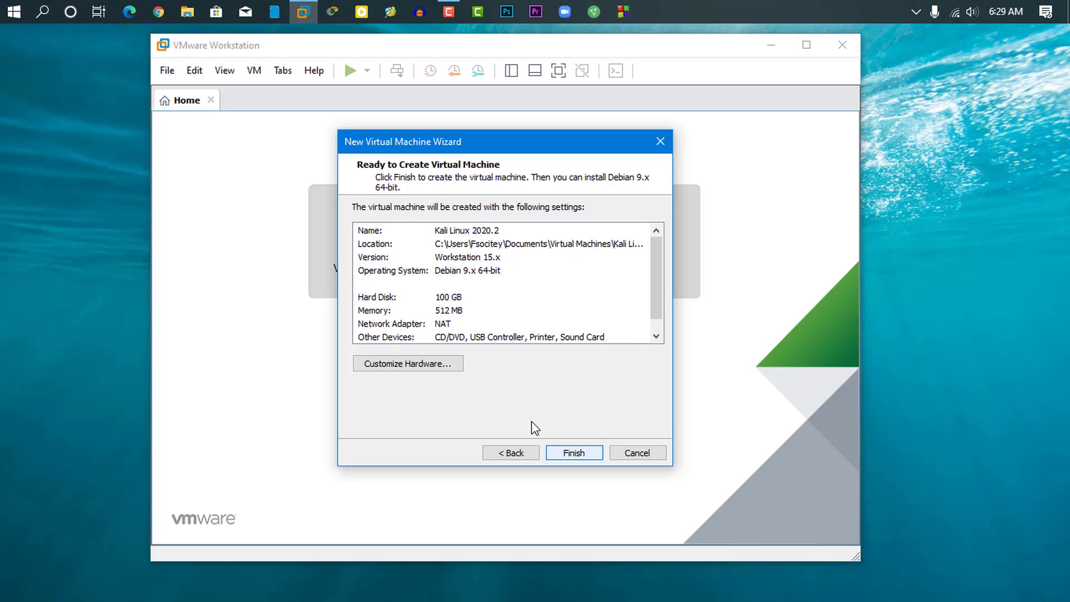
- Raise memory to 2 GB, review processor settings, and finish creating the machine
{"action": "left_click", "coordinate": [434, 372]}
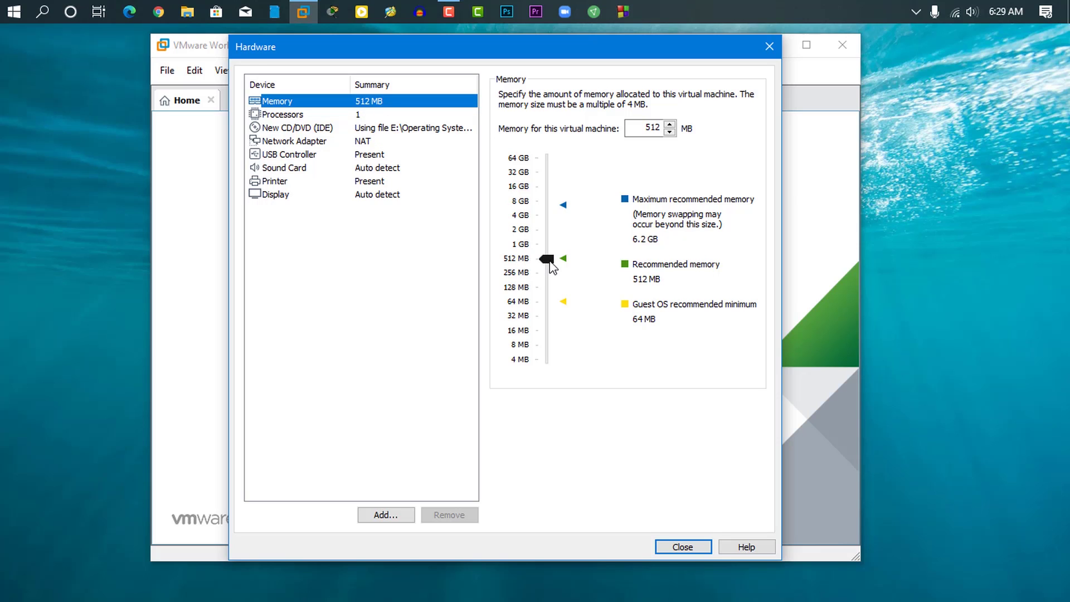
{"action": "left_click_drag", "start_coordinate": [551, 267], "coordinate": [546, 238]}
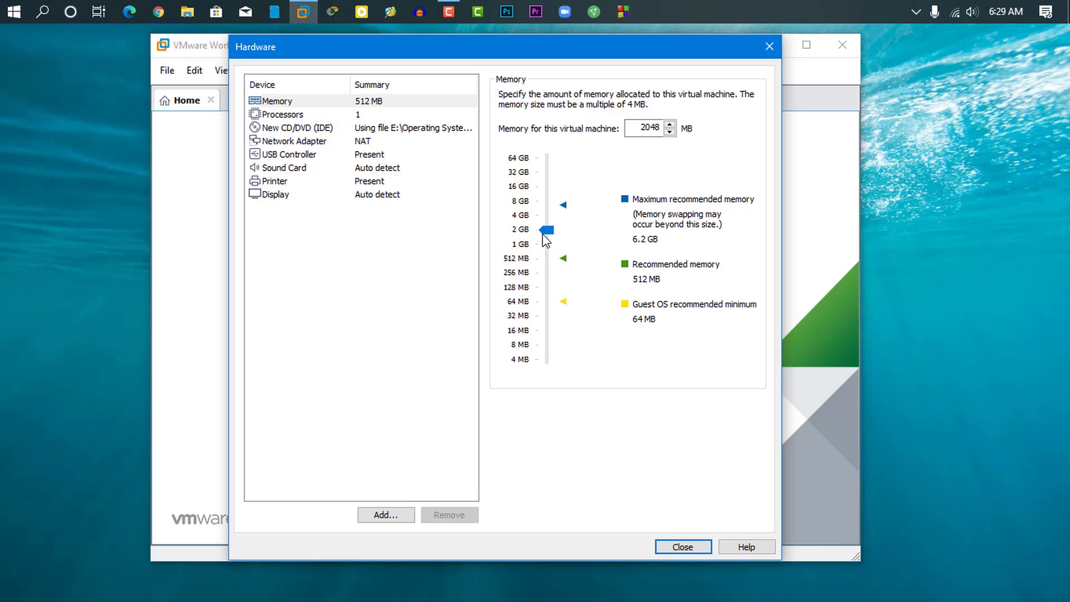
{"action": "left_click", "coordinate": [367, 115]}
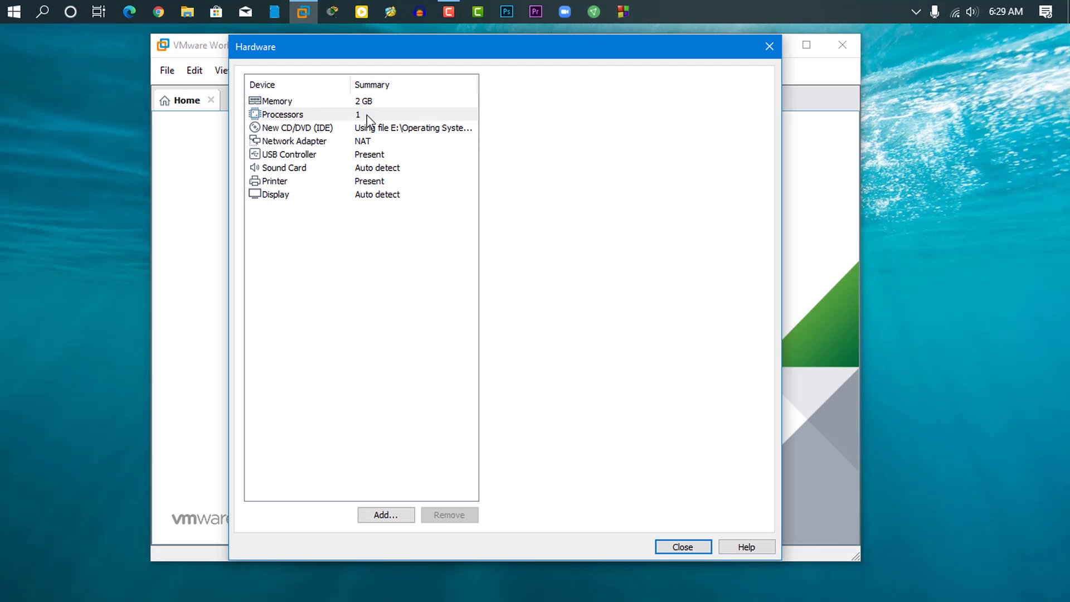
{"action": "left_click", "coordinate": [669, 118]}
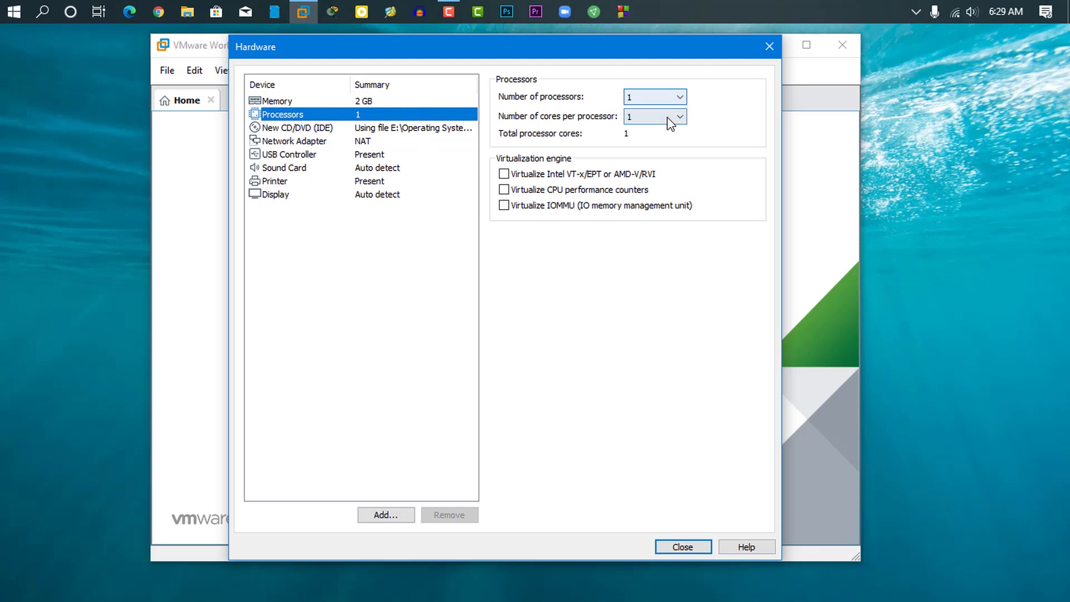
{"action": "left_click", "coordinate": [364, 101]}
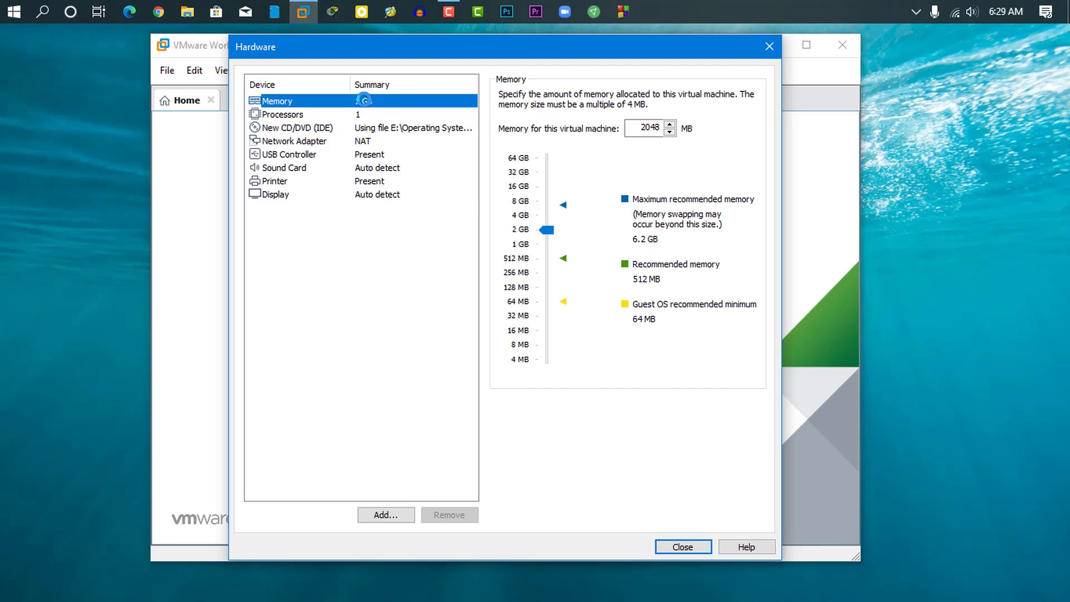
{"action": "left_click", "coordinate": [674, 549]}
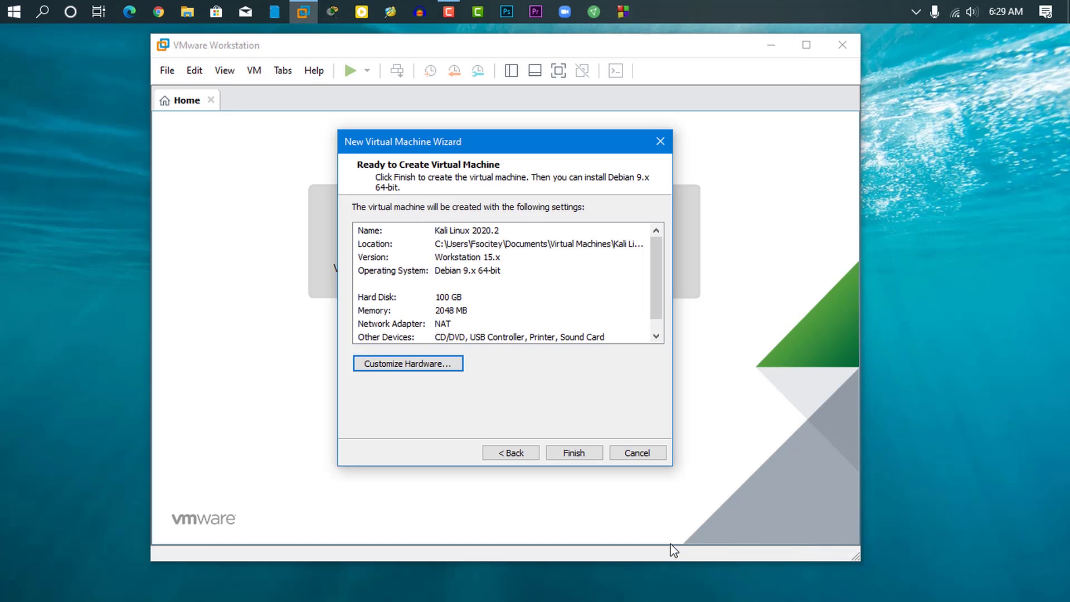
{"action": "left_click", "coordinate": [568, 455]}
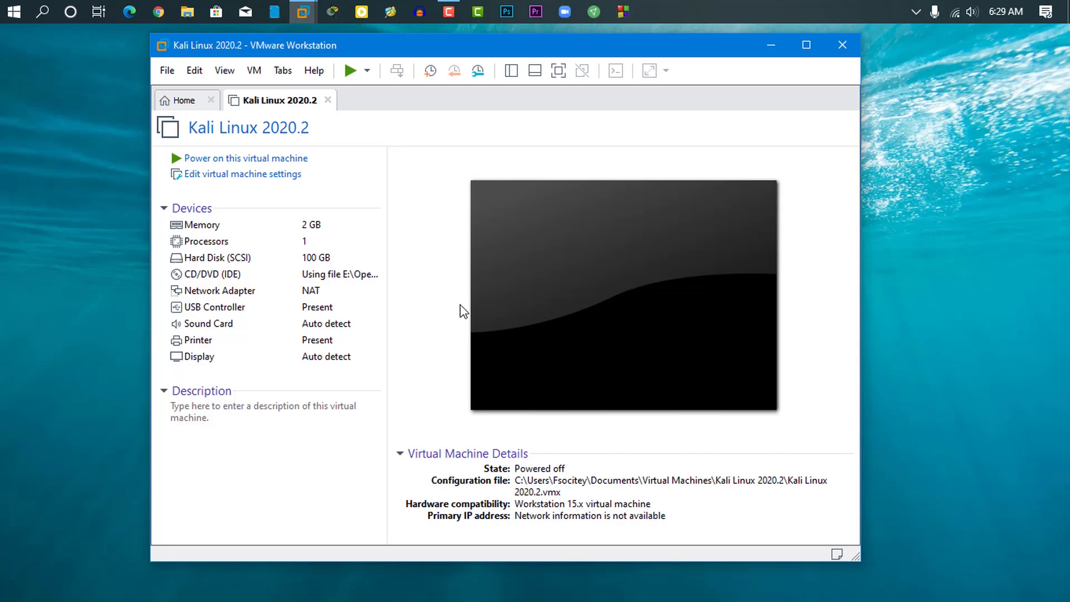
- Power on Kali Linux 2020.2 and choose Graphical install from the boot menu
{"action": "left_click", "coordinate": [252, 165]}
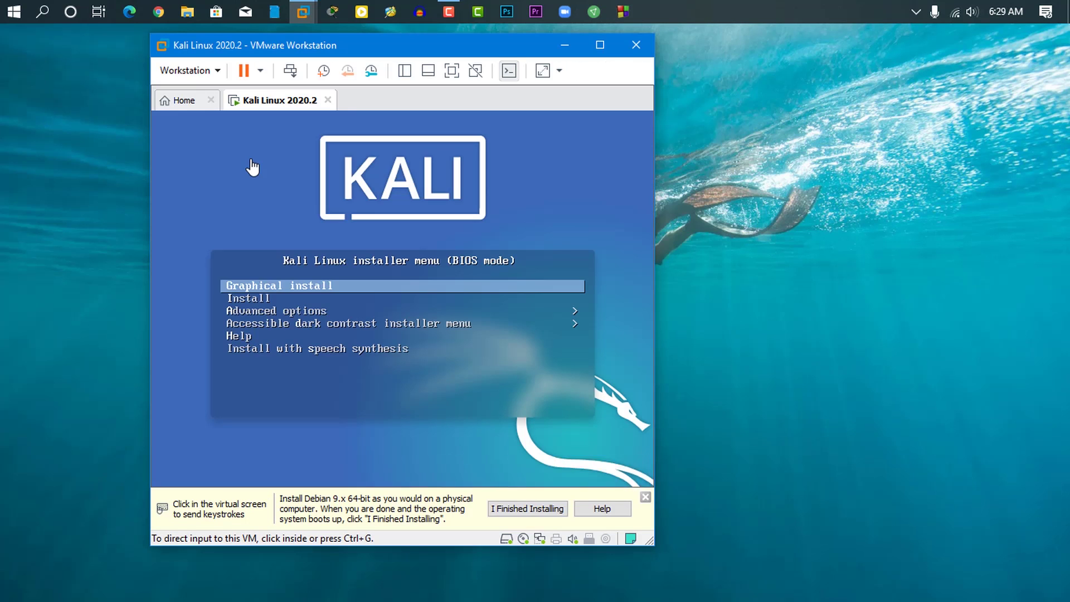
{"action": "left_click", "coordinate": [252, 166]}
{"action": "key", "text": "Down"}
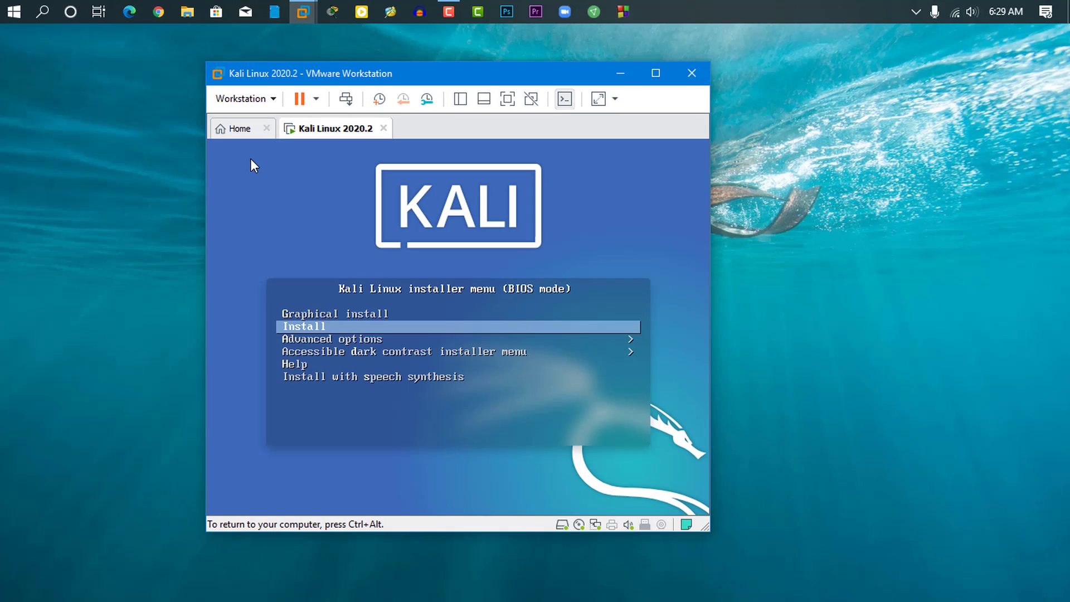
{"action": "key", "text": "Down"}
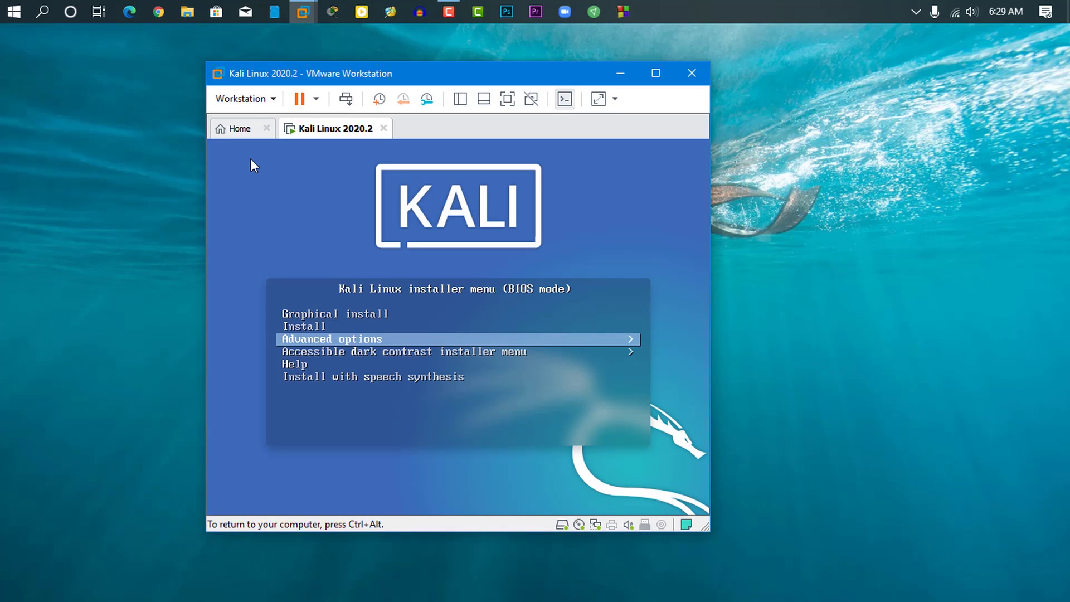
{"action": "key", "text": "Up"}
{"action": "key", "text": "Up"}
{"action": "key", "text": "Return"}
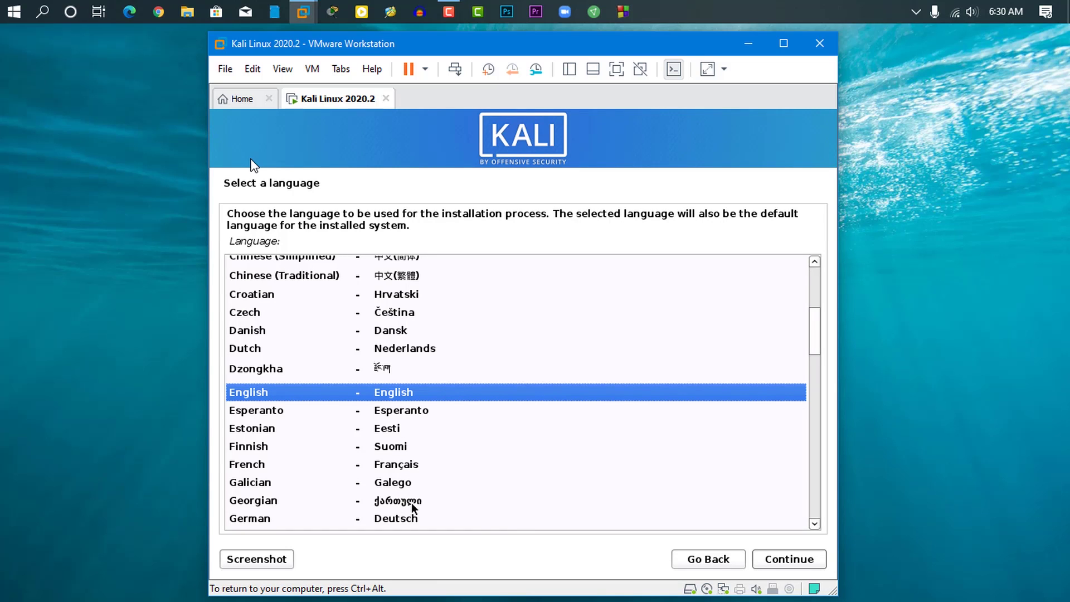
- Accept English language, United States location and the American English keymap
{"action": "left_click", "coordinate": [804, 560]}
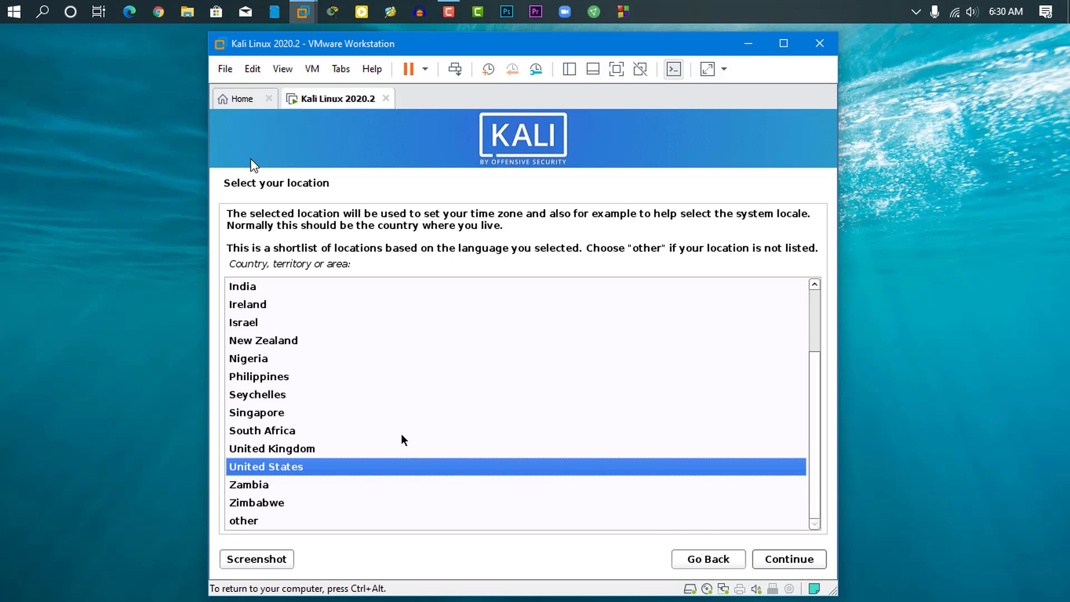
{"action": "scroll", "coordinate": [279, 380], "scroll_direction": "up", "scroll_amount": 2}
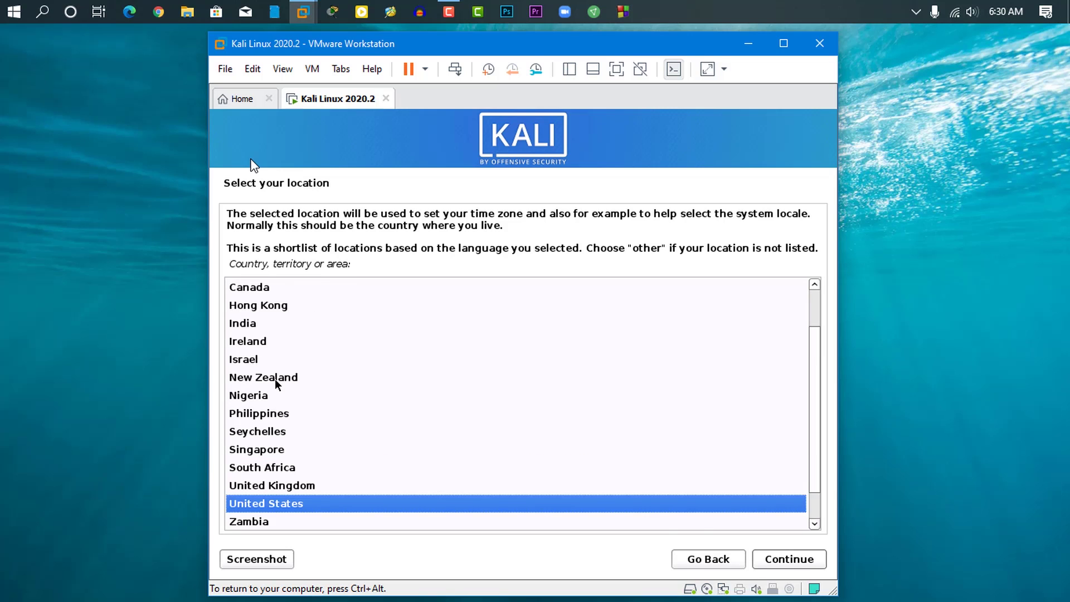
{"action": "scroll", "coordinate": [269, 360], "scroll_direction": "up", "scroll_amount": 3}
{"action": "left_click", "coordinate": [794, 564]}
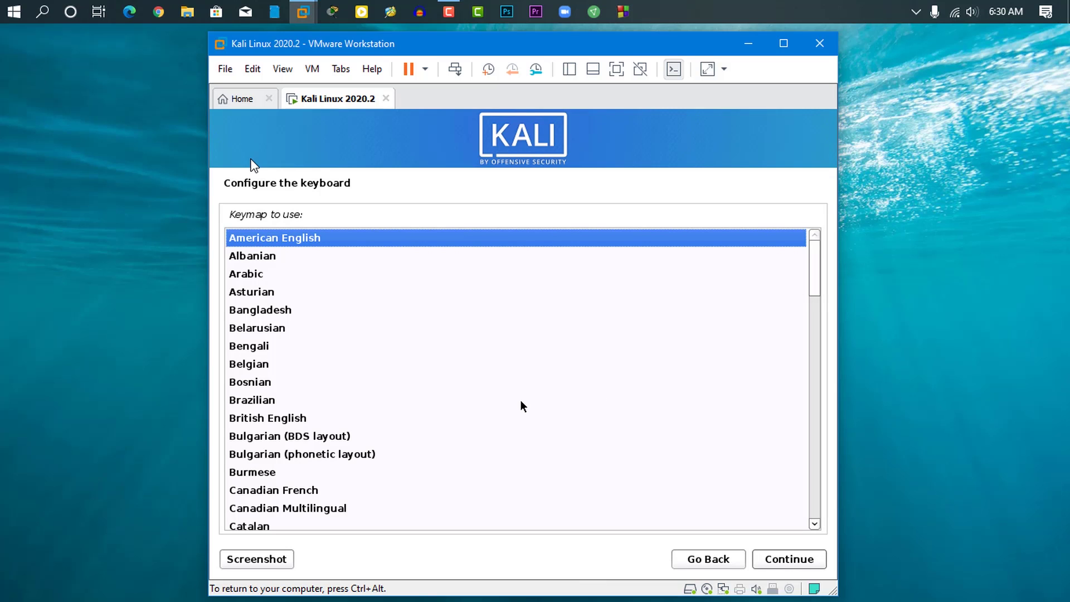
{"action": "left_click", "coordinate": [794, 564]}
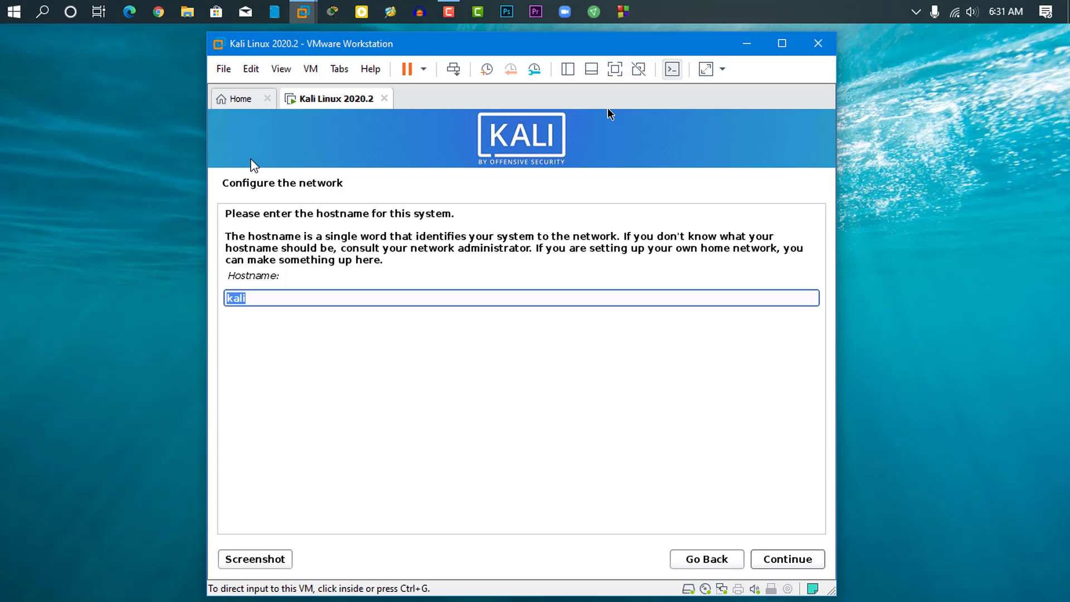
- Keep kali as the hostname and set the domain name to kali.org
{"action": "left_click", "coordinate": [609, 113]}
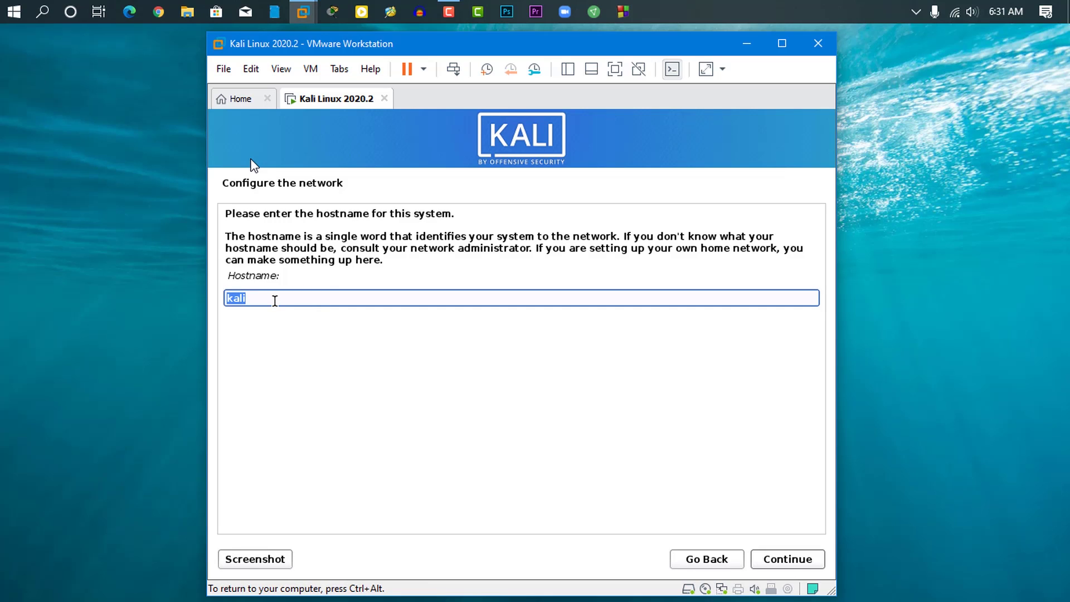
{"action": "left_click", "coordinate": [275, 300]}
{"action": "left_click", "coordinate": [798, 566]}
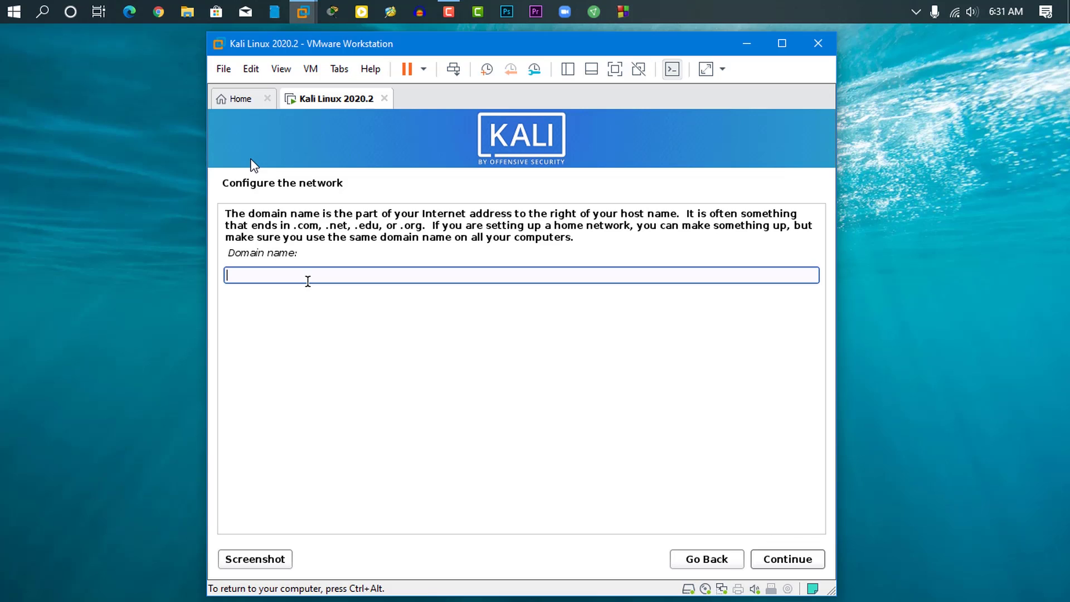
{"action": "type", "text": "kali."}
{"action": "type", "text": "org"}
{"action": "left_click", "coordinate": [787, 566]}
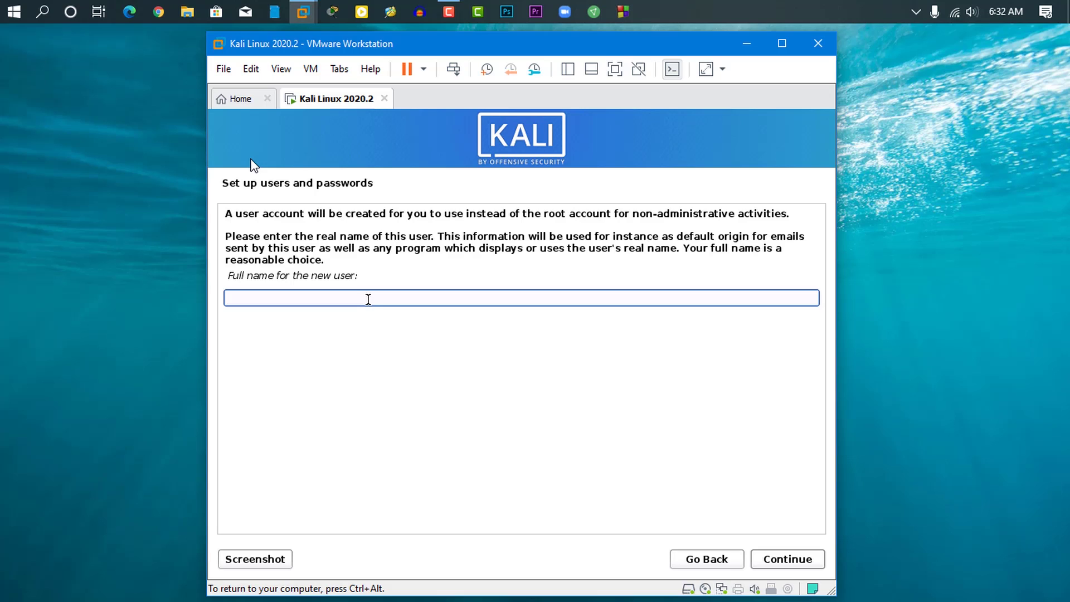
{"action": "type", "text": "sstectu"}
{"action": "type", "text": "torials"}
- Confirm the full name, accept username sstectutorials, and enter the password twice
{"action": "left_click", "coordinate": [807, 564]}
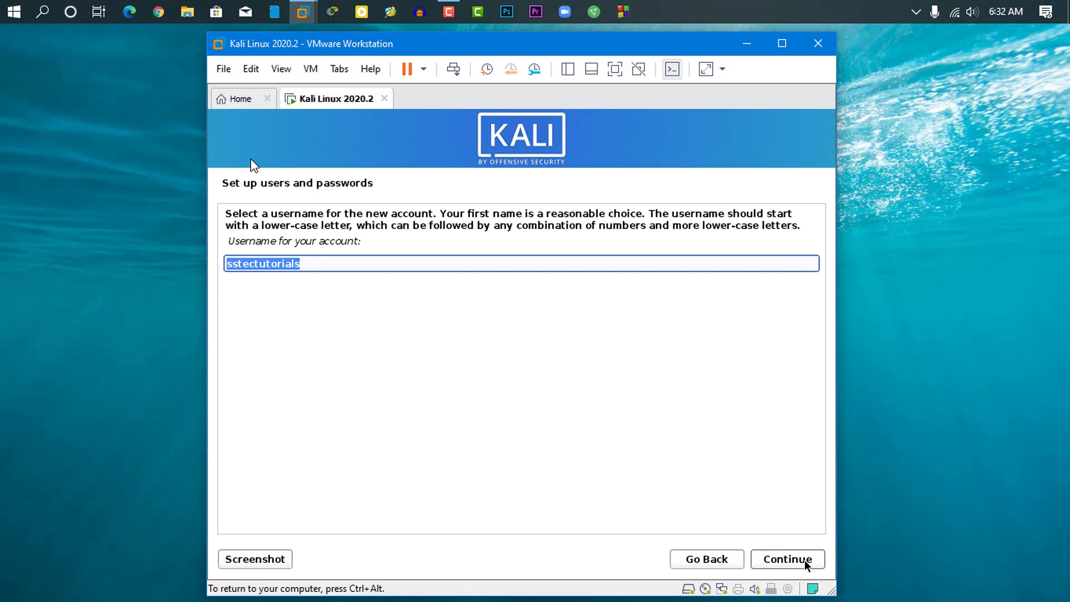
{"action": "left_click", "coordinate": [807, 564]}
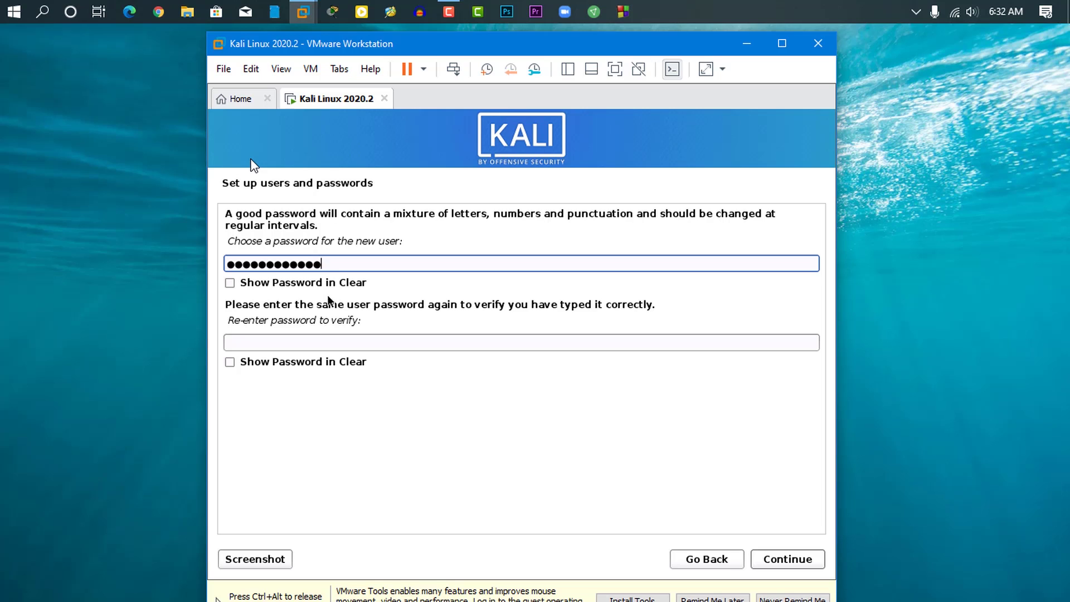
{"action": "key", "text": "Tab"}
{"action": "left_click", "coordinate": [790, 562]}
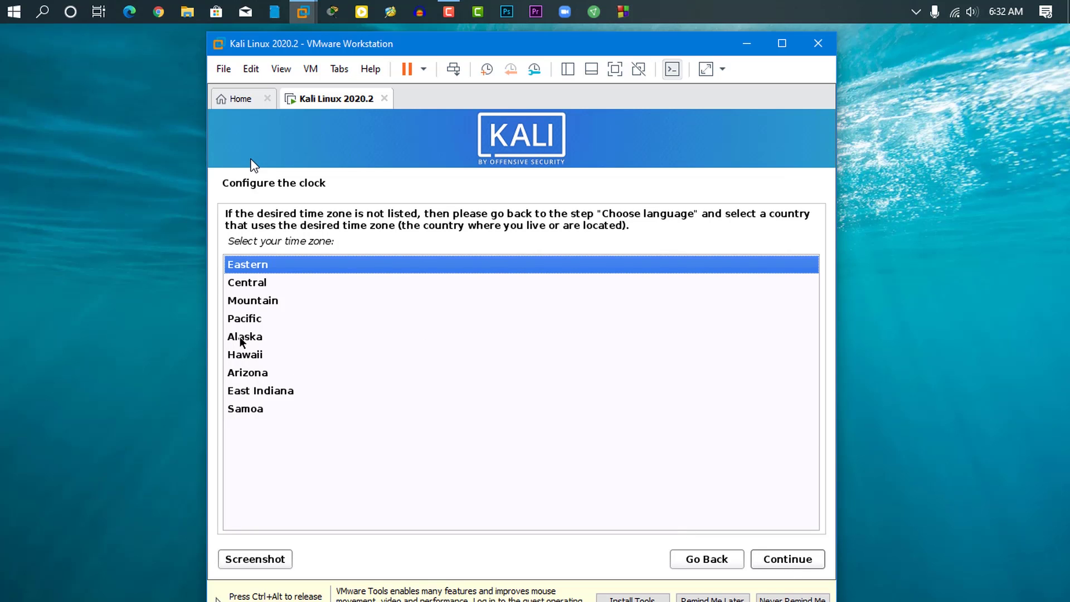
- Set Pacific time and guided-partition the whole 107.4 GB disk with all files in one partition
{"action": "left_click", "coordinate": [244, 323]}
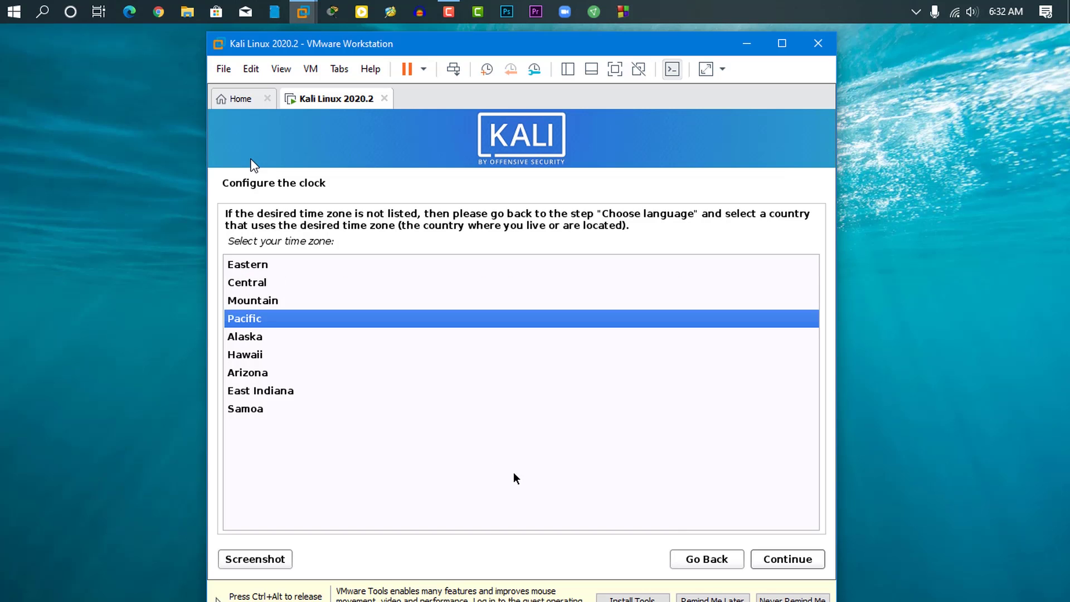
{"action": "left_click", "coordinate": [791, 560]}
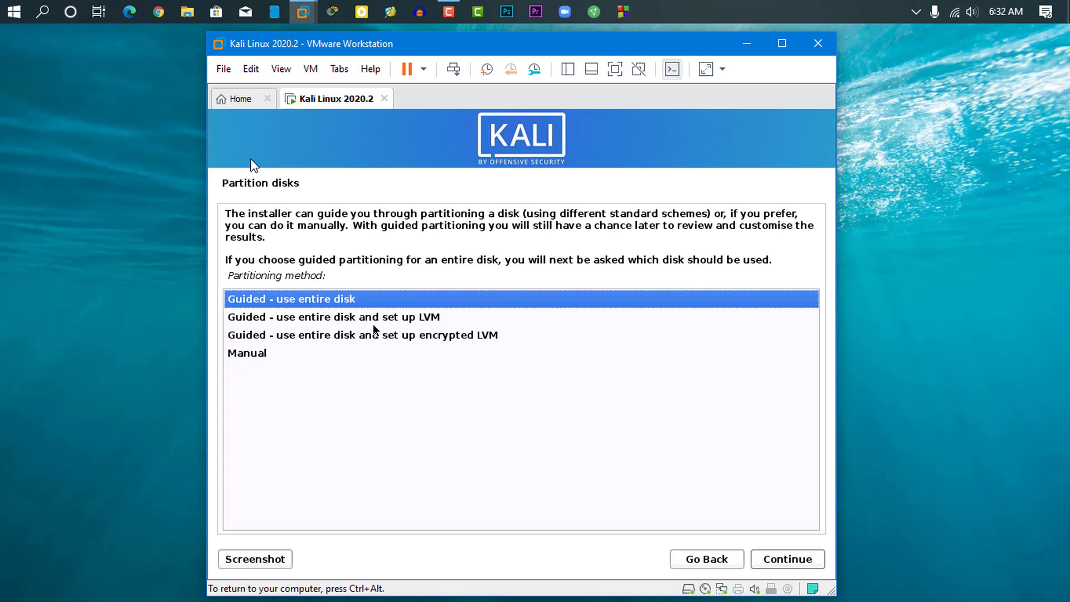
{"action": "left_click", "coordinate": [248, 355]}
{"action": "left_click", "coordinate": [310, 335]}
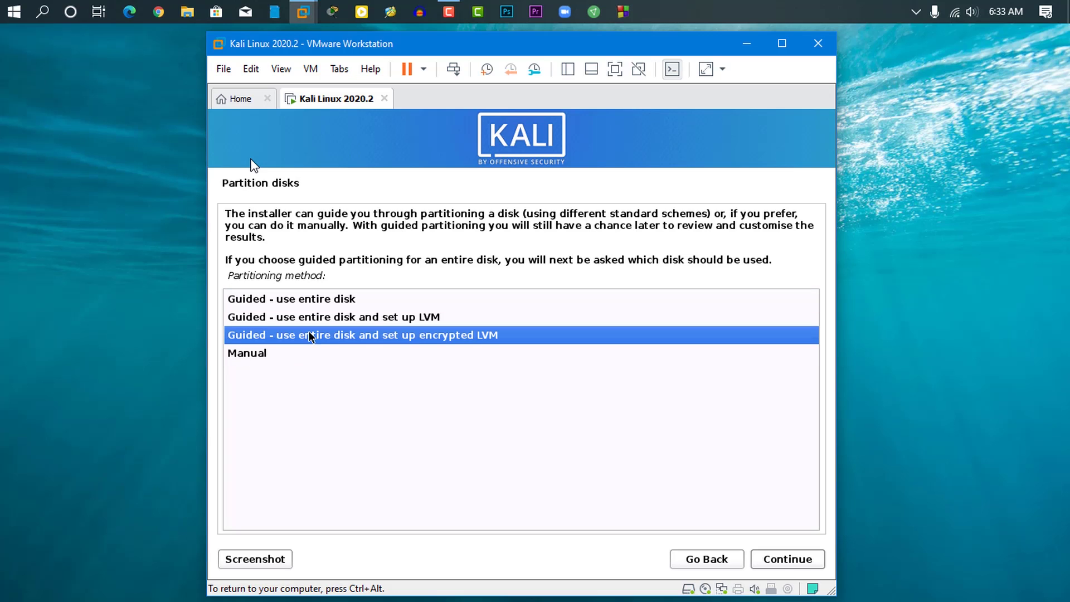
{"action": "left_click", "coordinate": [362, 320]}
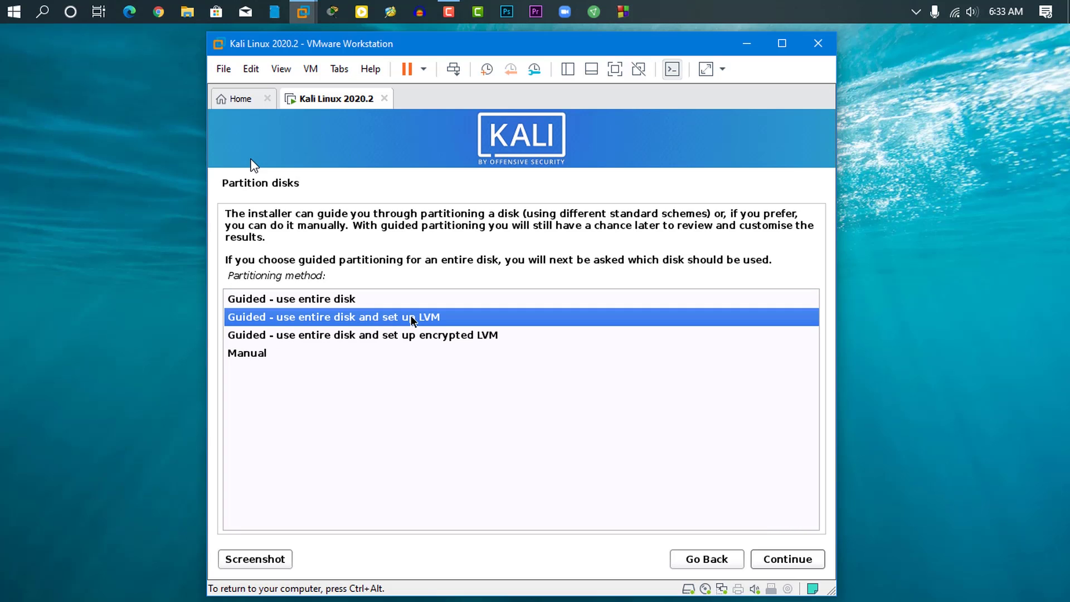
{"action": "left_click", "coordinate": [336, 301]}
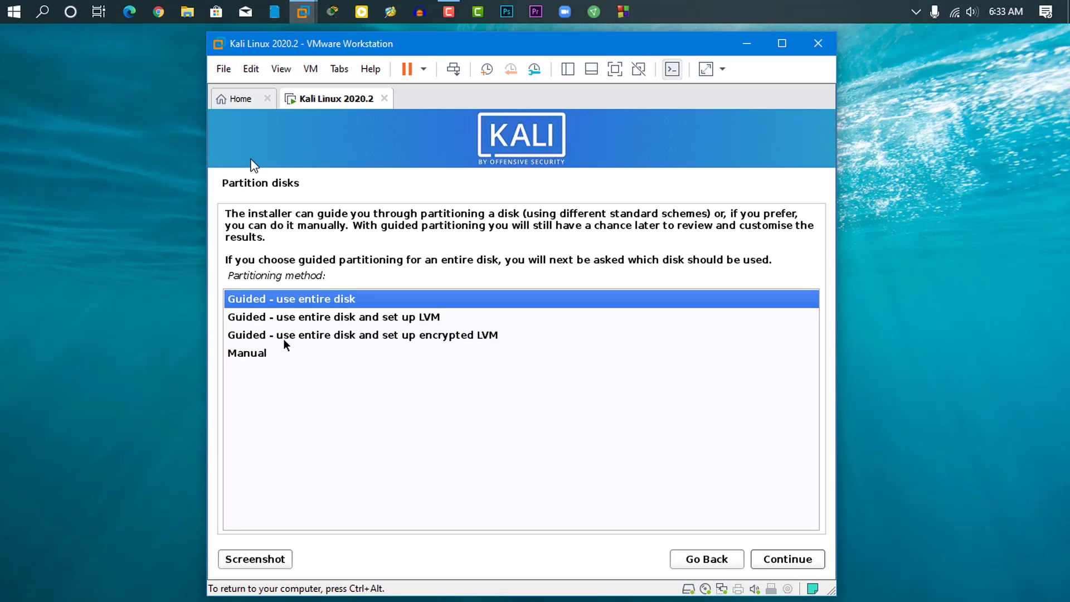
{"action": "left_click", "coordinate": [795, 560]}
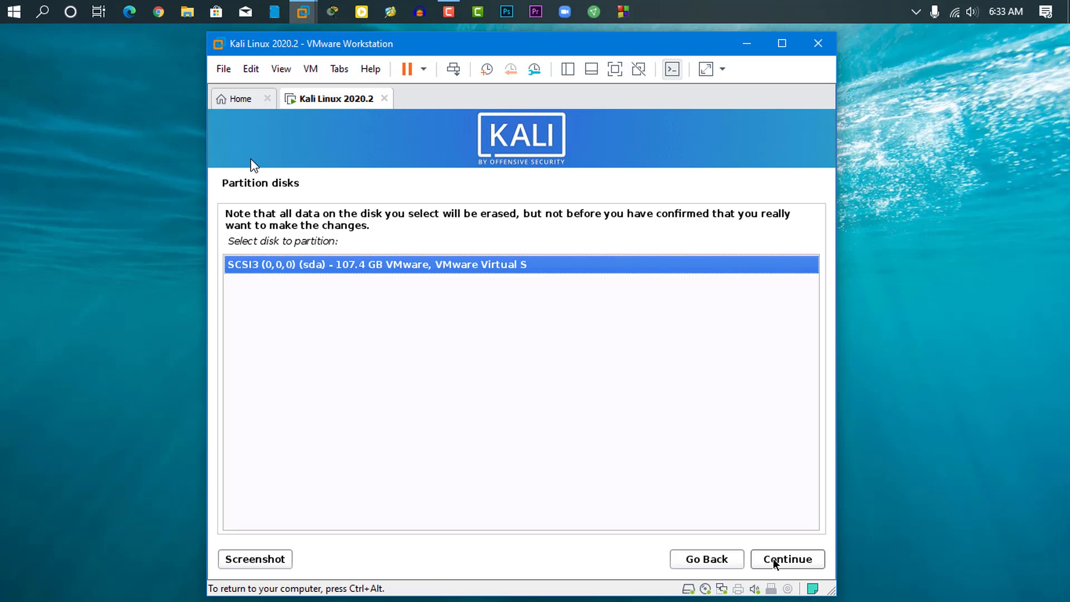
{"action": "left_click", "coordinate": [773, 561]}
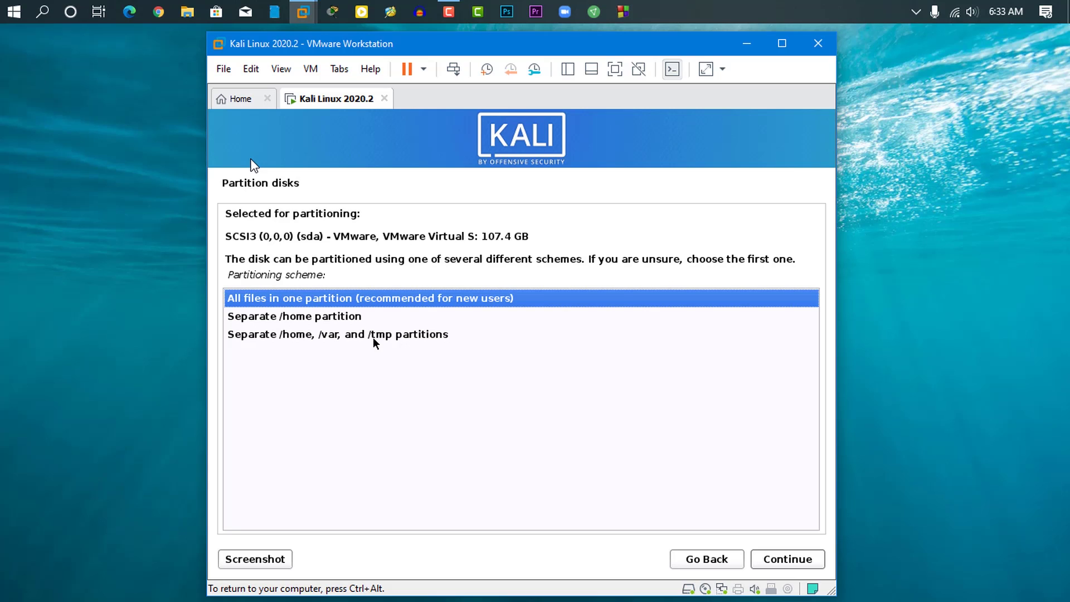
{"action": "left_click", "coordinate": [786, 562]}
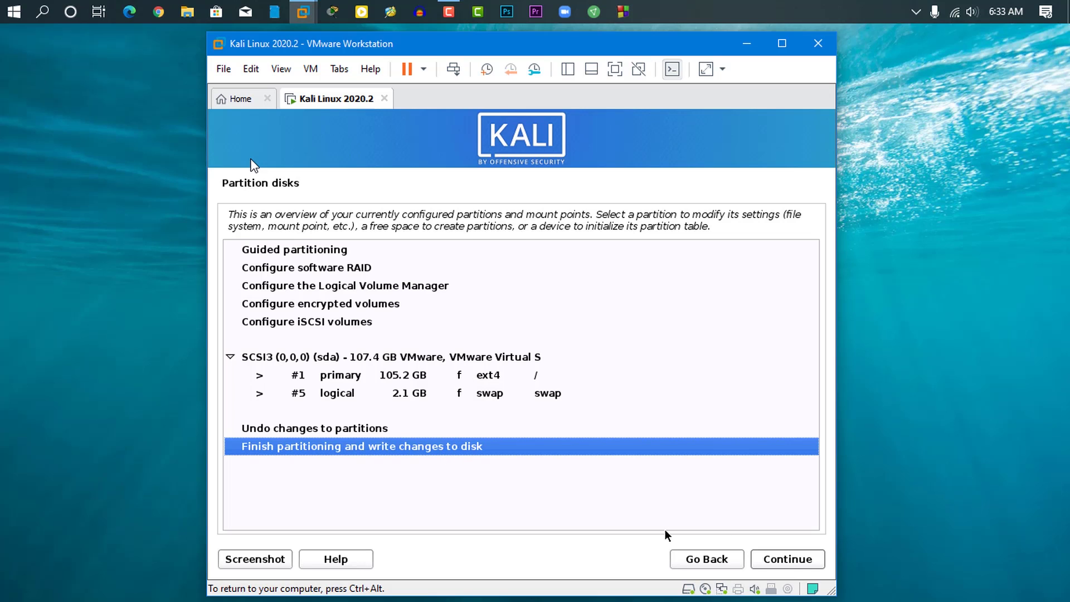
- Write the partition changes to disk, install the base system, and pick a desktop entry
{"action": "left_click", "coordinate": [781, 567]}
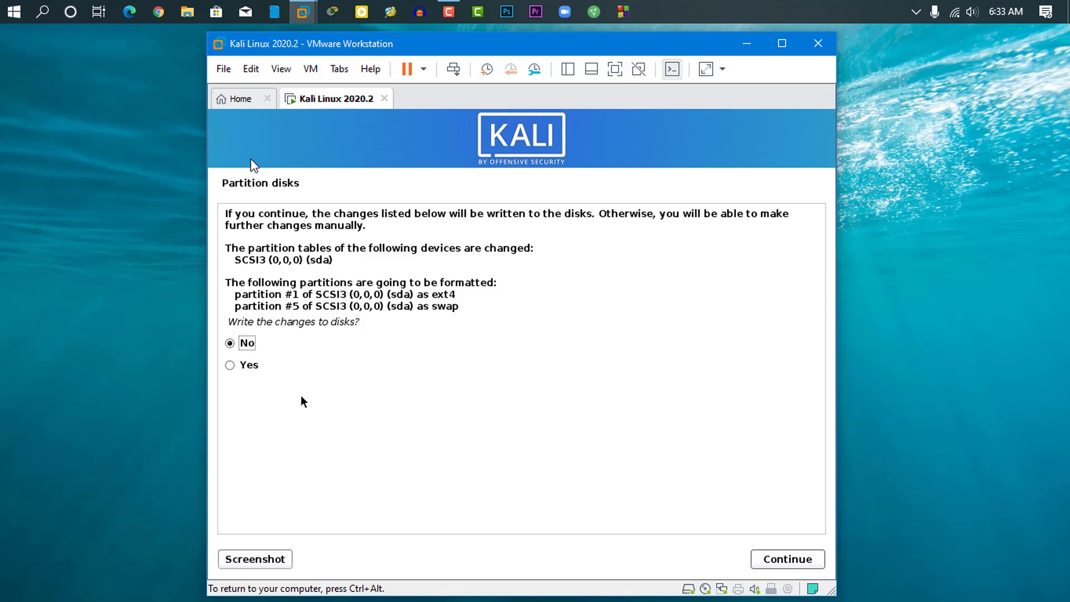
{"action": "left_click", "coordinate": [236, 370]}
{"action": "left_click", "coordinate": [797, 561]}
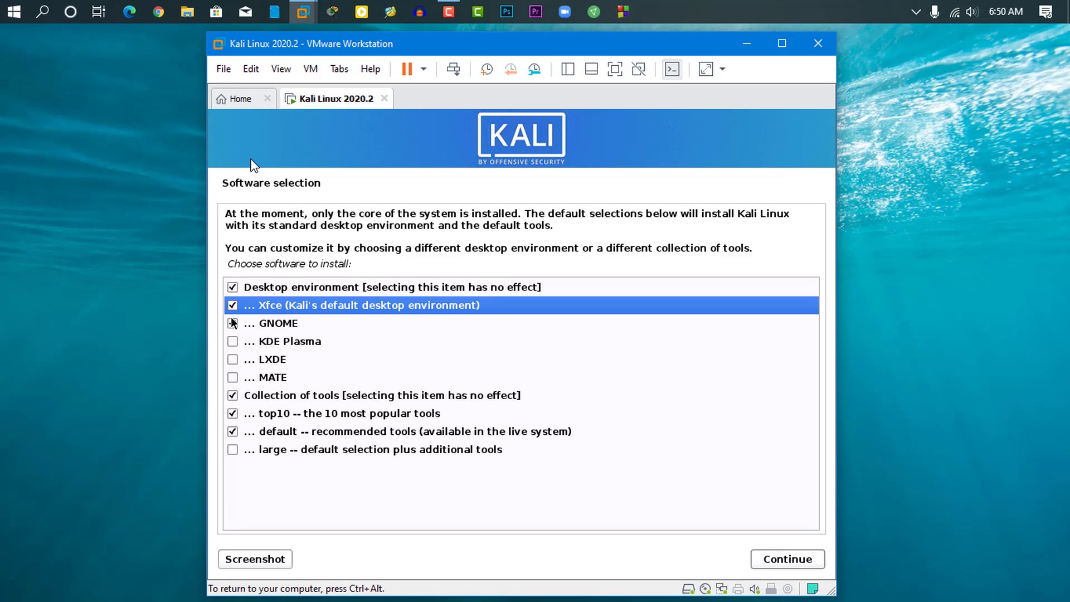
{"action": "left_click", "coordinate": [233, 324]}
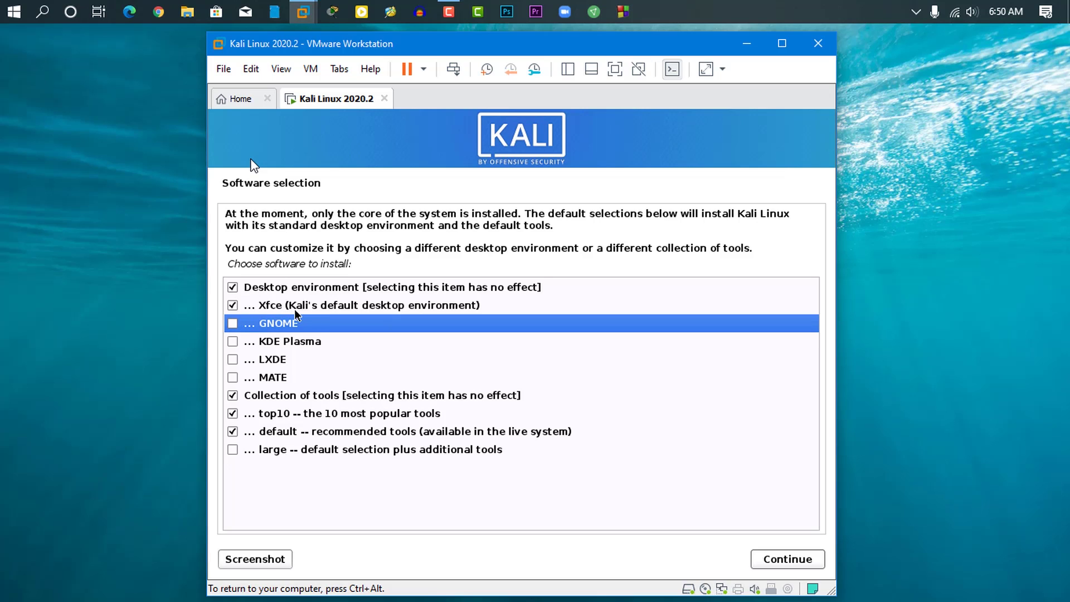
- Install the Xfce desktop with the top10 and default tool collections
{"action": "left_click", "coordinate": [282, 402]}
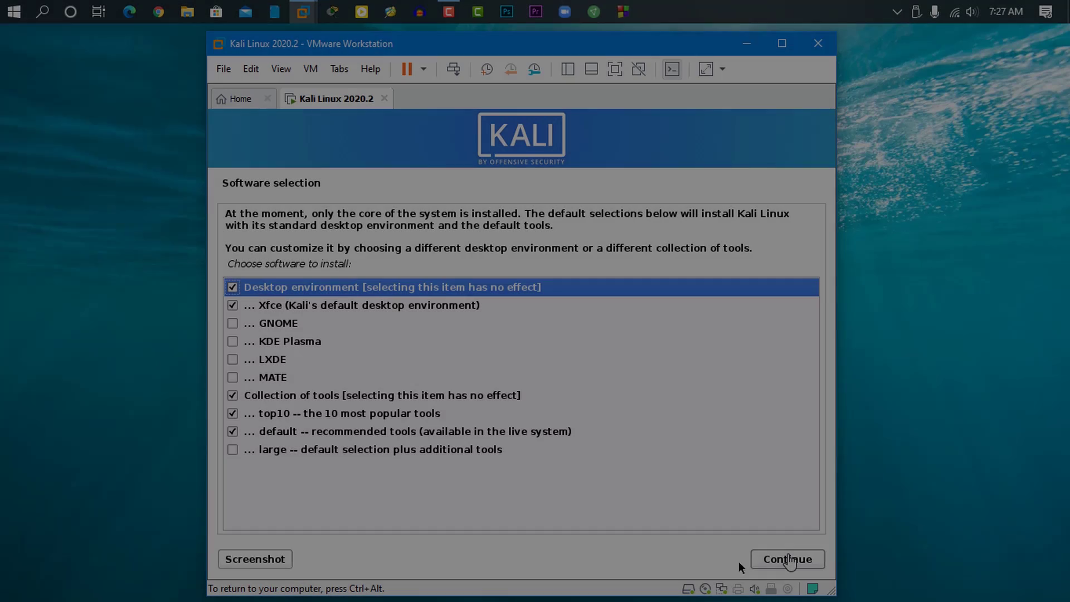
{"action": "left_click", "coordinate": [788, 558]}
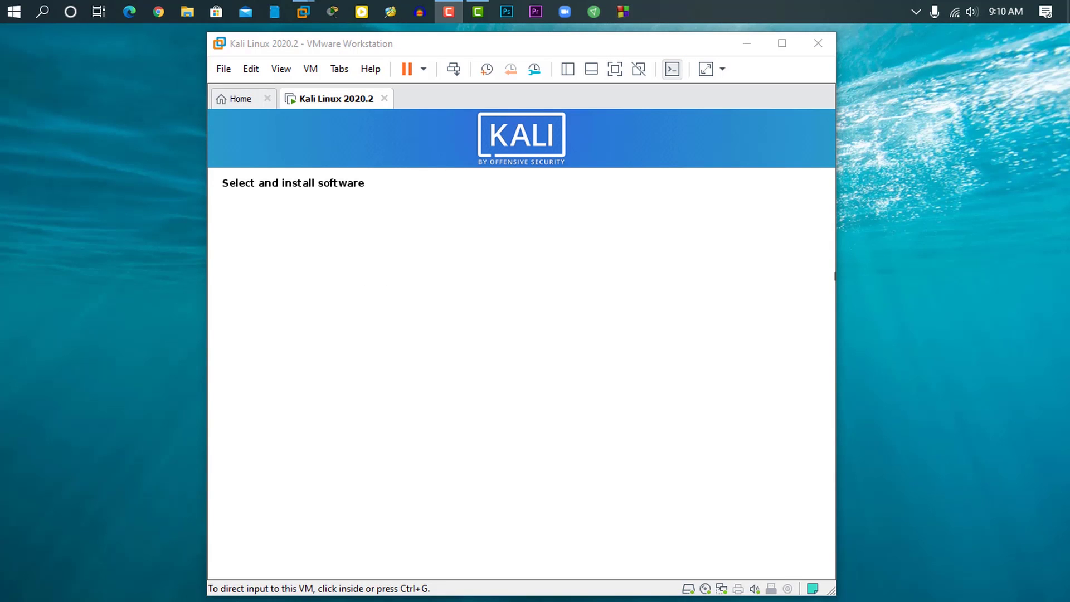
- Install the GRUB boot loader to the master boot record on /dev/sda
{"action": "left_click", "coordinate": [803, 293]}
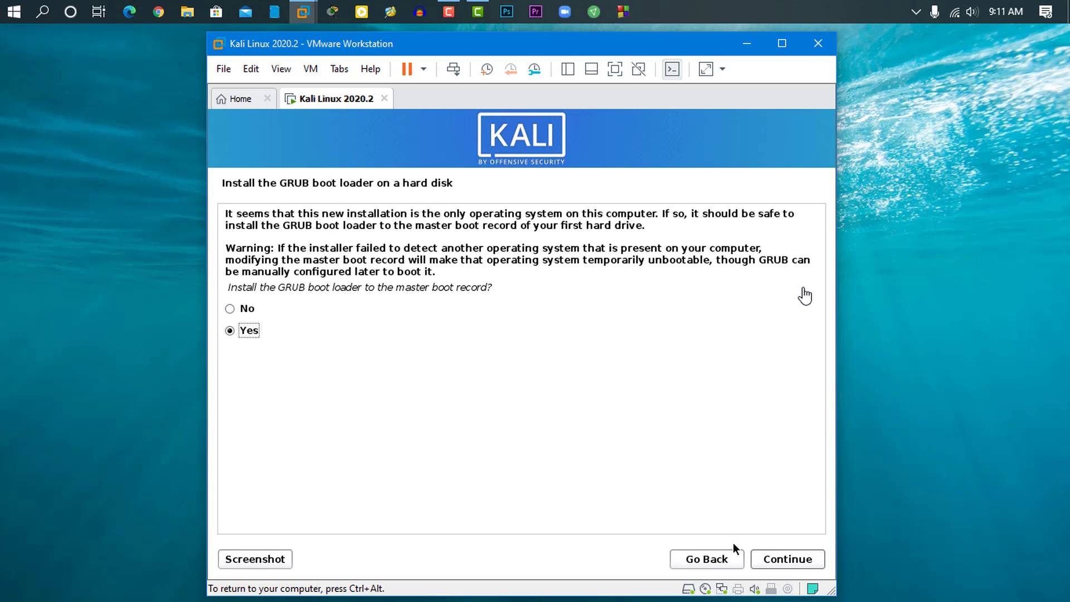
{"action": "left_click", "coordinate": [768, 561]}
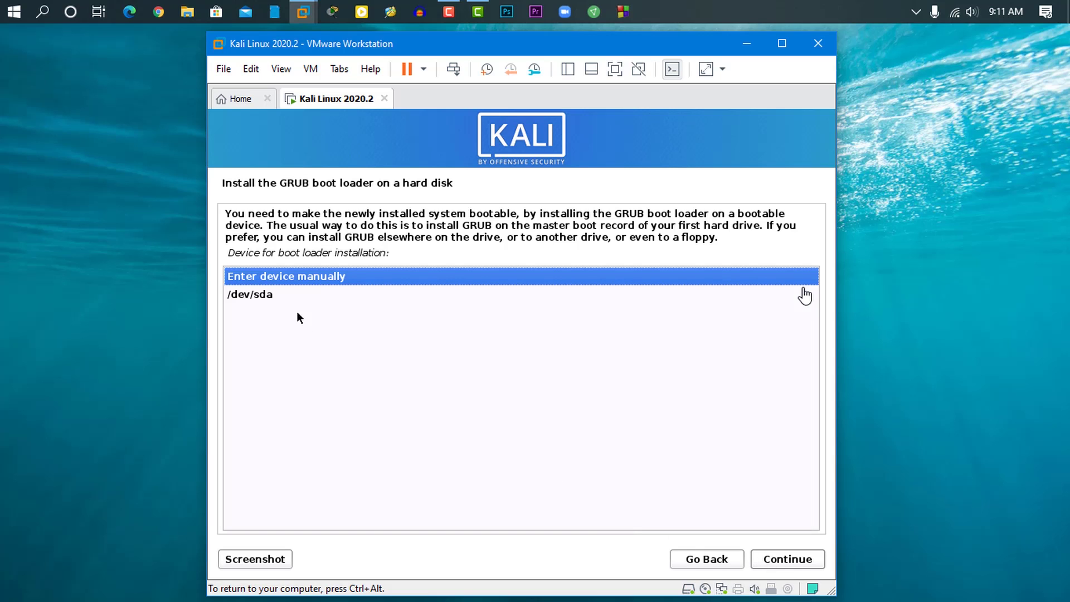
{"action": "left_click", "coordinate": [262, 296]}
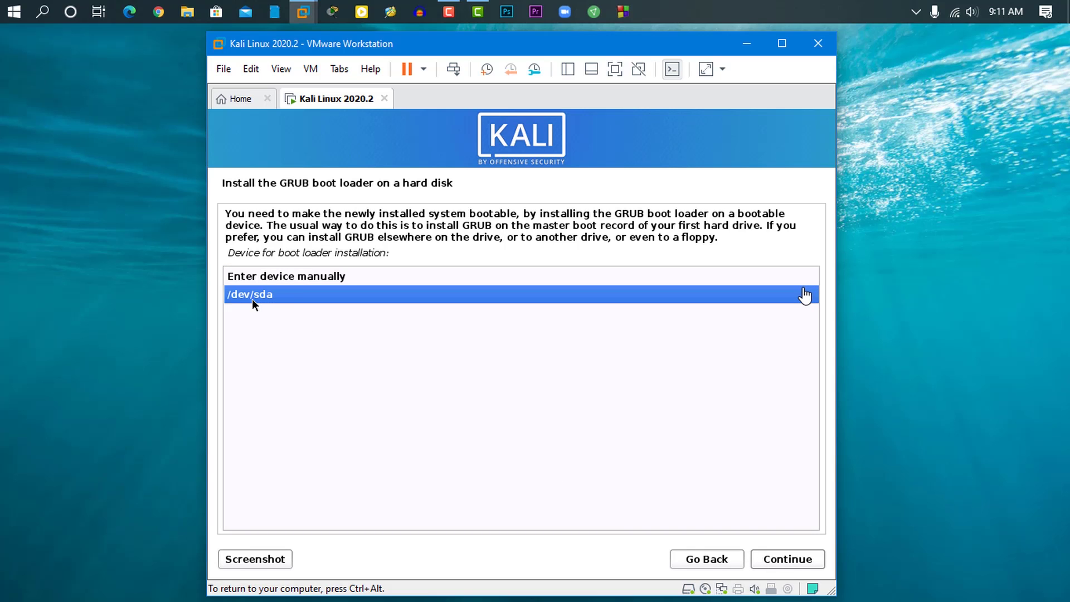
{"action": "left_click", "coordinate": [776, 557]}
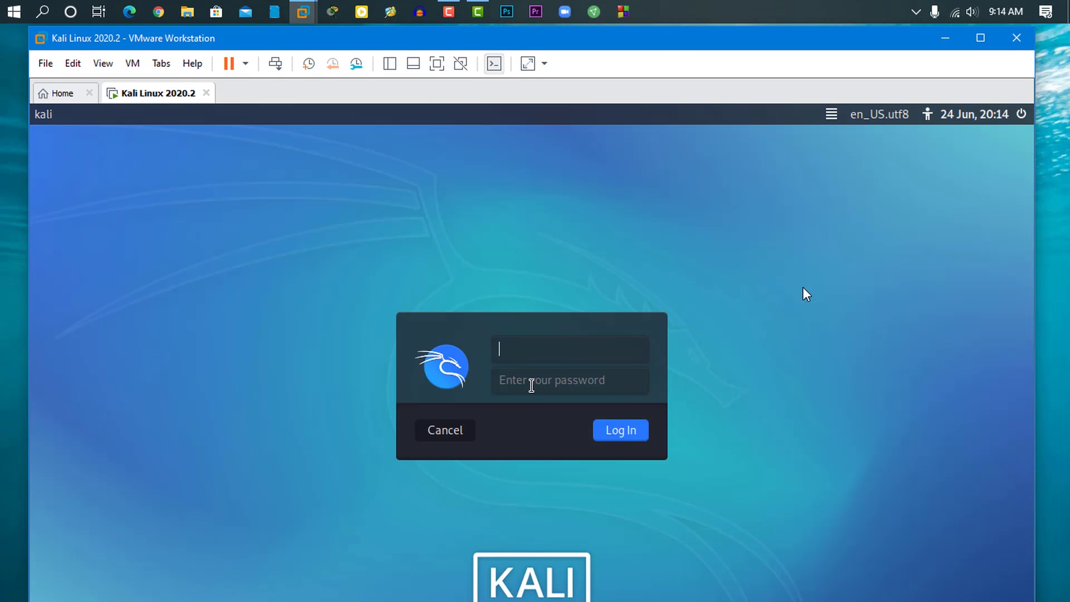
- Switch the VM to full screen and log in to Kali
{"action": "key", "text": "ctrl+alt+Return"}
{"action": "type", "text": "sstectutorials"}
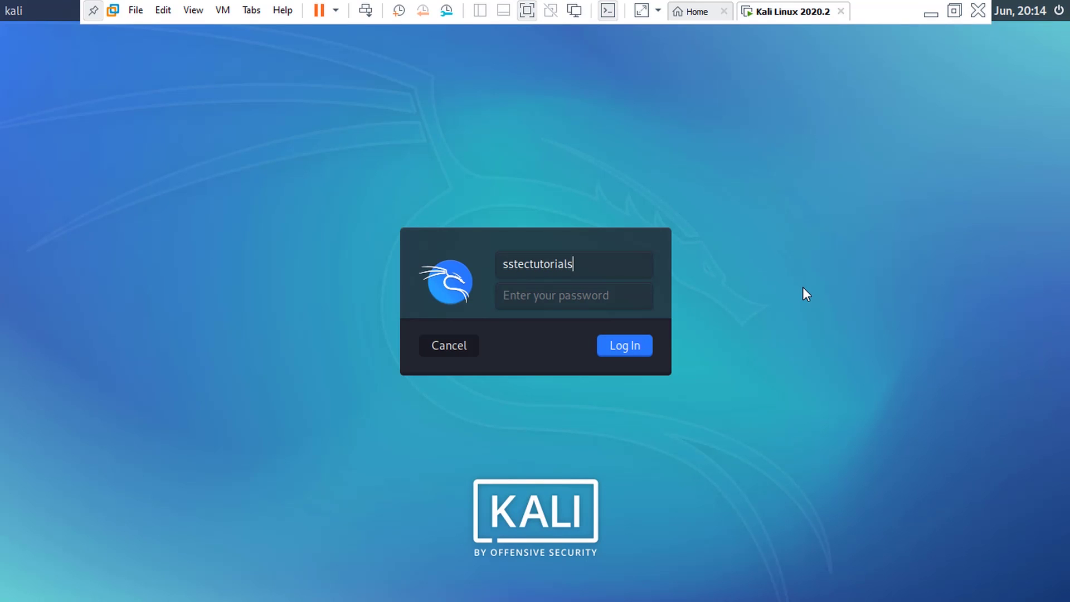
{"action": "key", "text": "Tab"}
{"action": "type", "text": "********"}
{"action": "key", "text": "Return"}
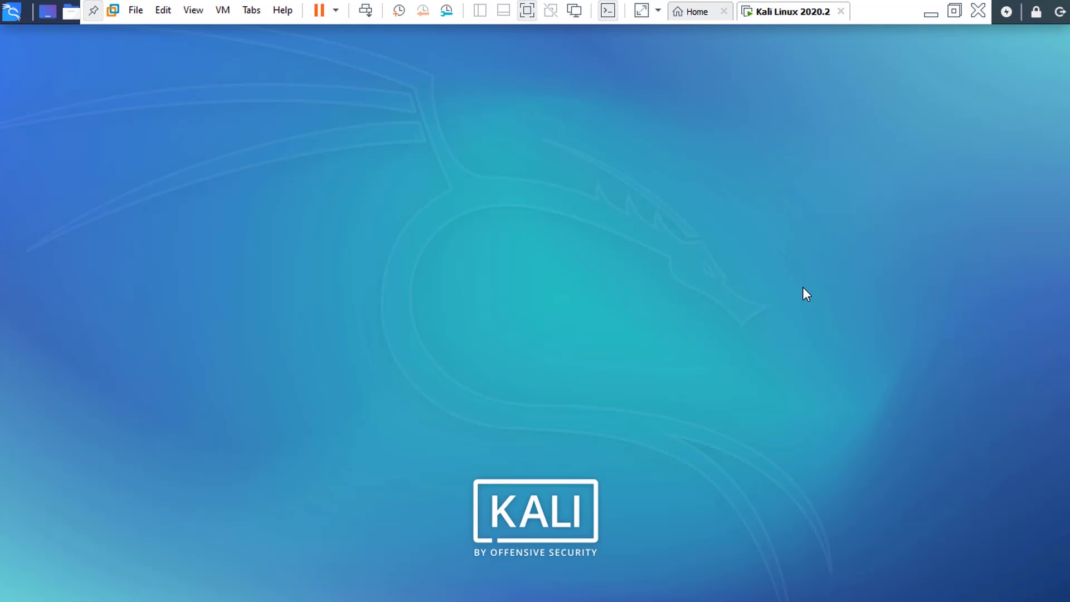
- Open a terminal and run sudo apt update
{"action": "key", "text": "super"}
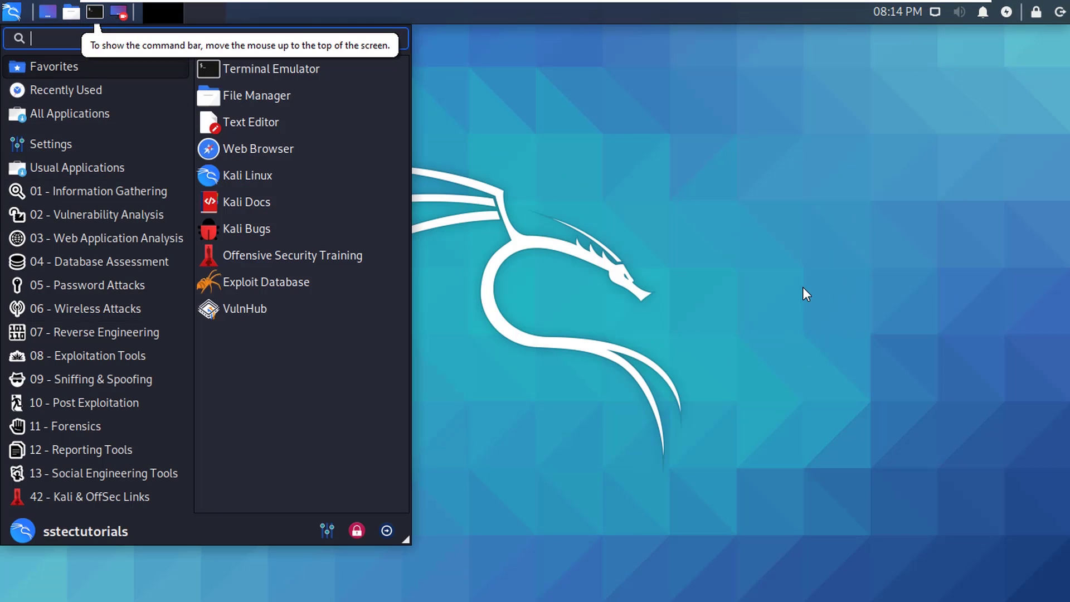
{"action": "key", "text": "ctrl+alt+t"}
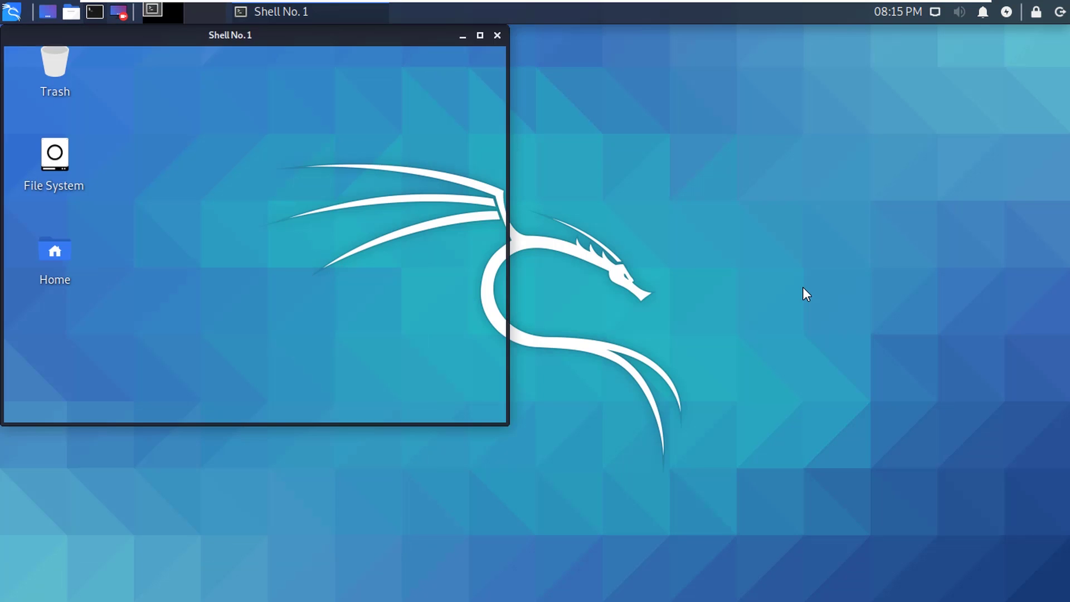
{"action": "type", "text": "sudo apt update"}
{"action": "key", "text": "Return"}
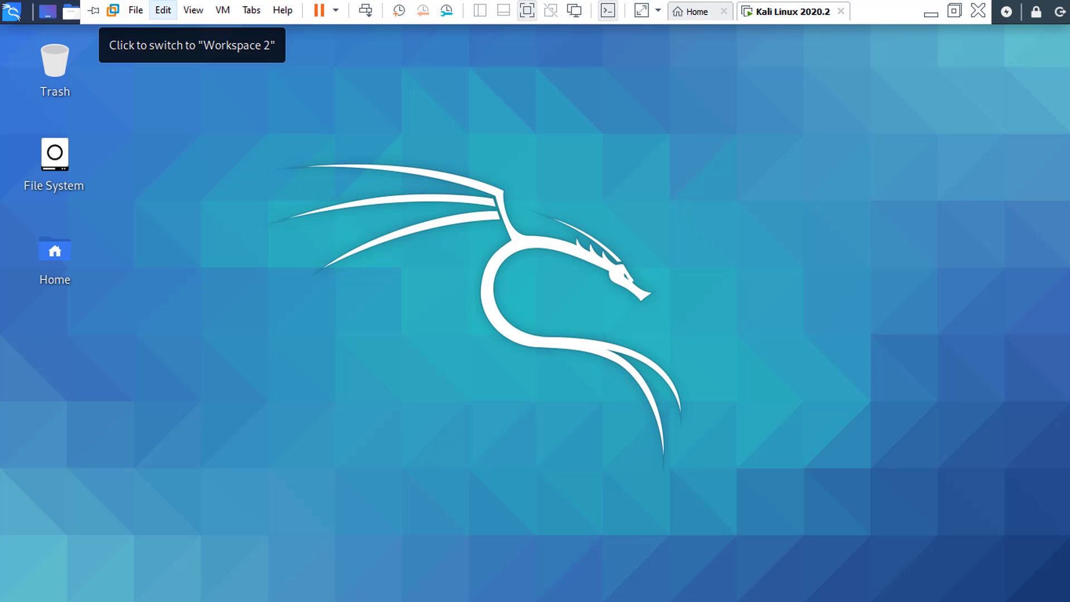
- Extend the Kali display across both monitors with View > Cycle Multiple Monitors
{"action": "left_click", "coordinate": [193, 10]}
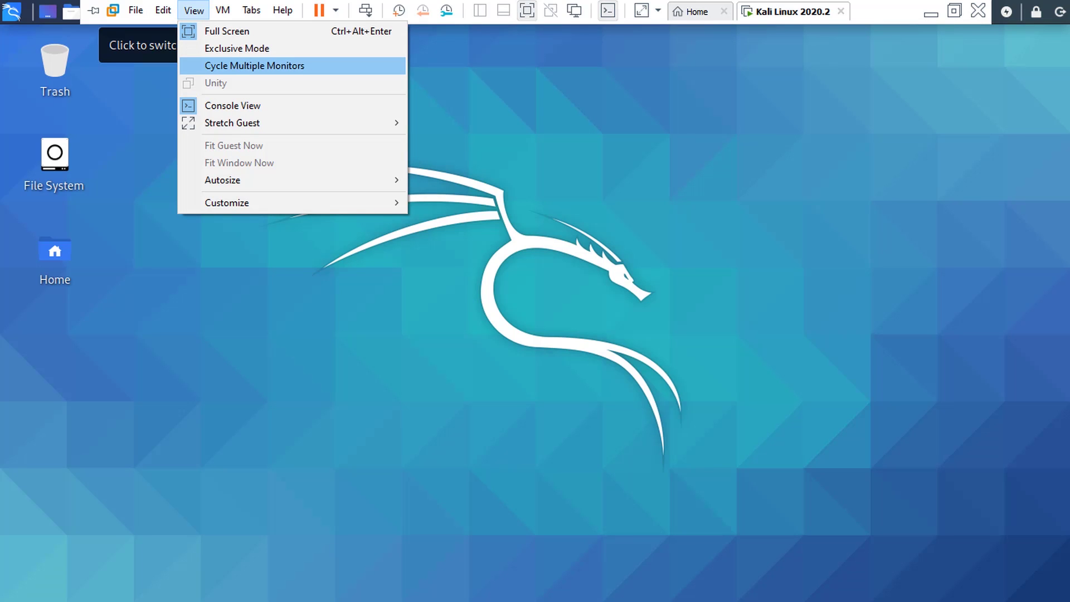
{"action": "left_click", "coordinate": [254, 66]}
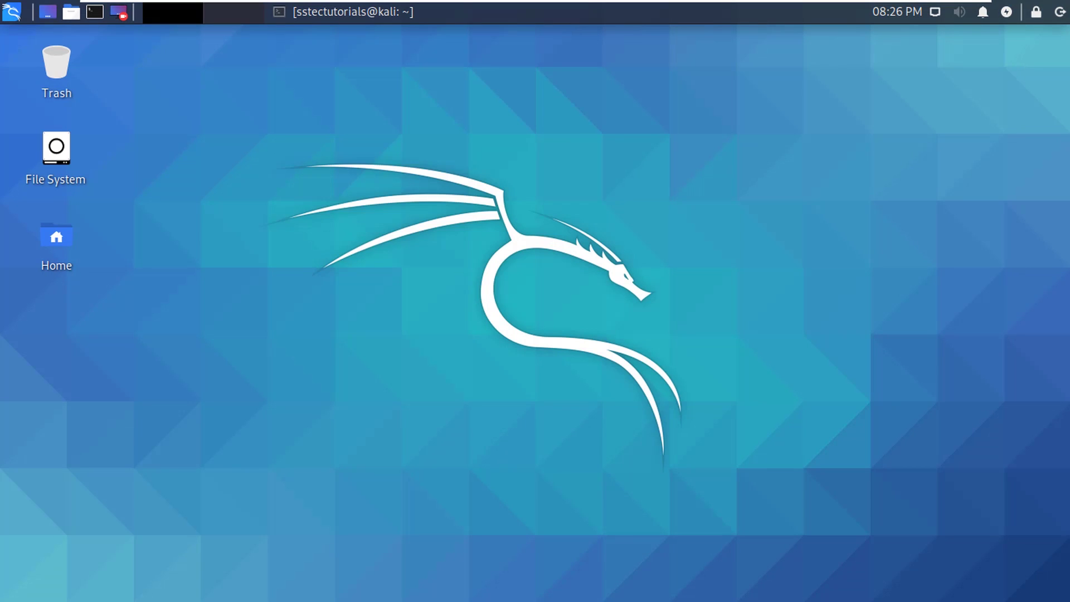
- Set the left monitor's wallpaper to the dark geometric Kali image in Desktop Settings
{"action": "right_click", "coordinate": [325, 133]}
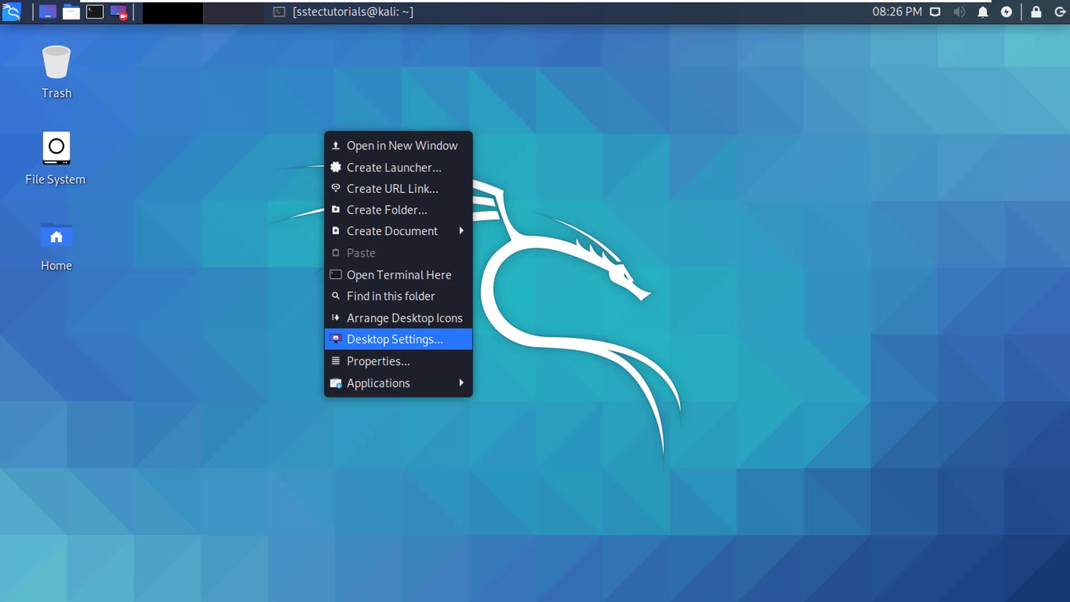
{"action": "left_click", "coordinate": [394, 338]}
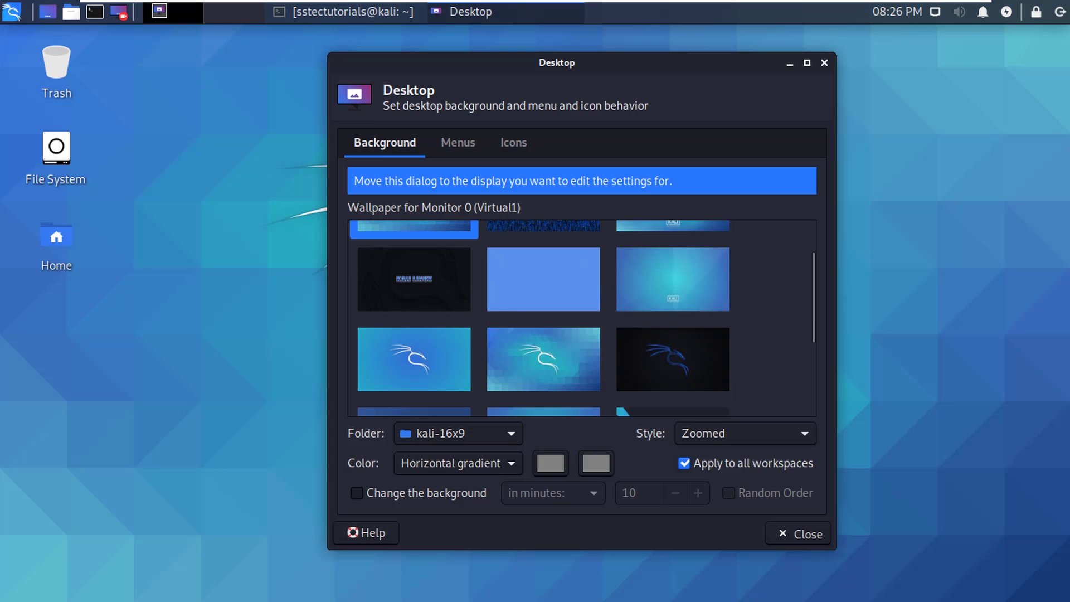
{"action": "left_click", "coordinate": [673, 294]}
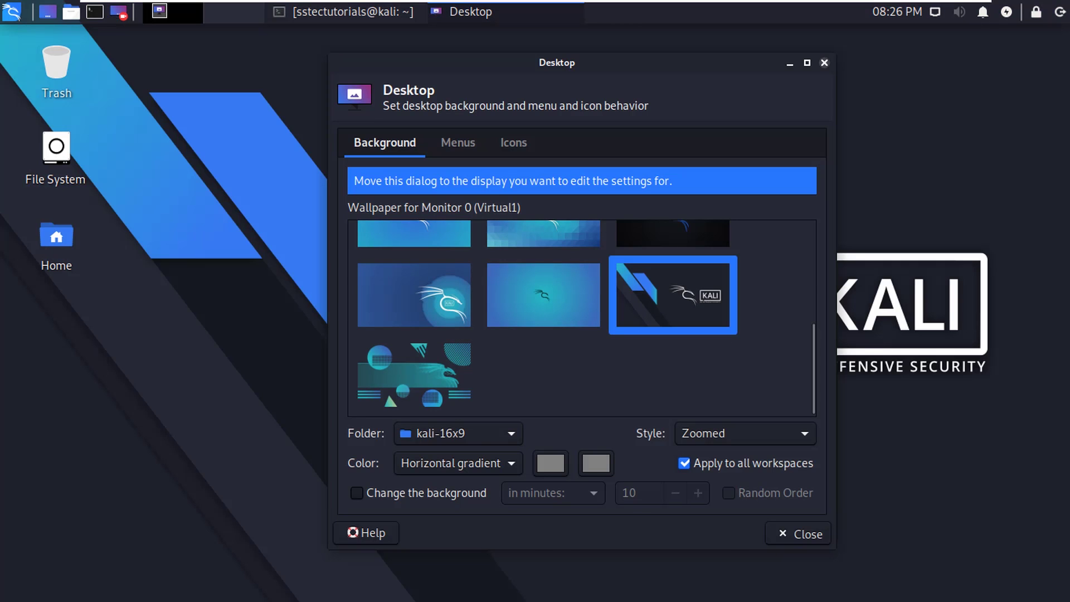
{"action": "left_click", "coordinate": [824, 62]}
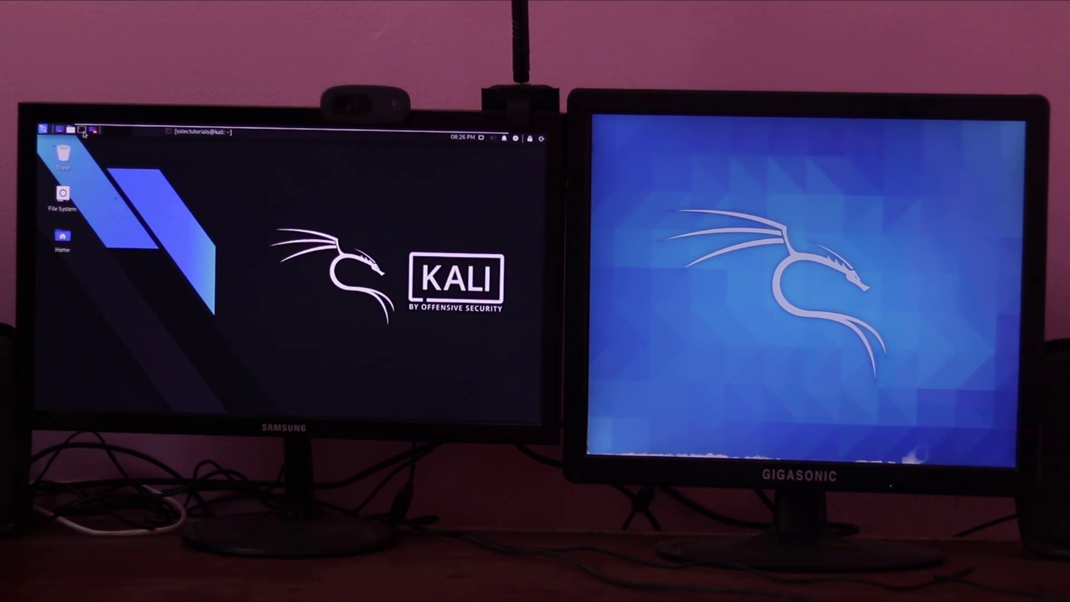
- Run sudo setoolkit in a terminal placed on the right monitor
{"action": "left_click", "coordinate": [81, 131]}
{"action": "left_click_drag", "start_coordinate": [335, 144], "coordinate": [824, 224]}
{"action": "type", "text": "sud"}
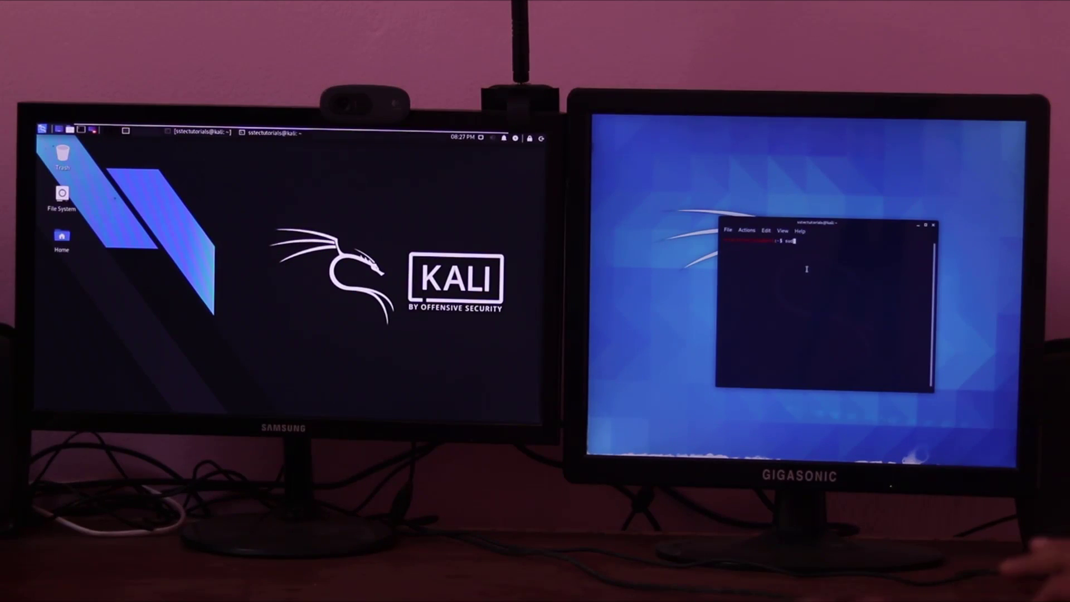
{"action": "type", "text": "o setoolkit"}
{"action": "key", "text": "Return"}
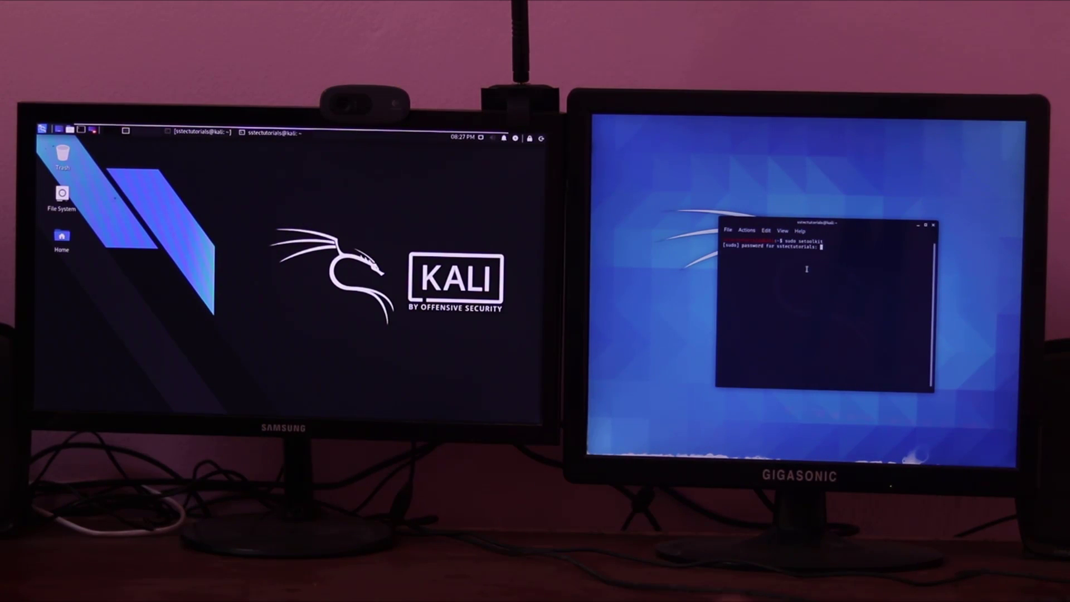
{"action": "key", "text": "Return"}
{"action": "double_click", "coordinate": [776, 180]}
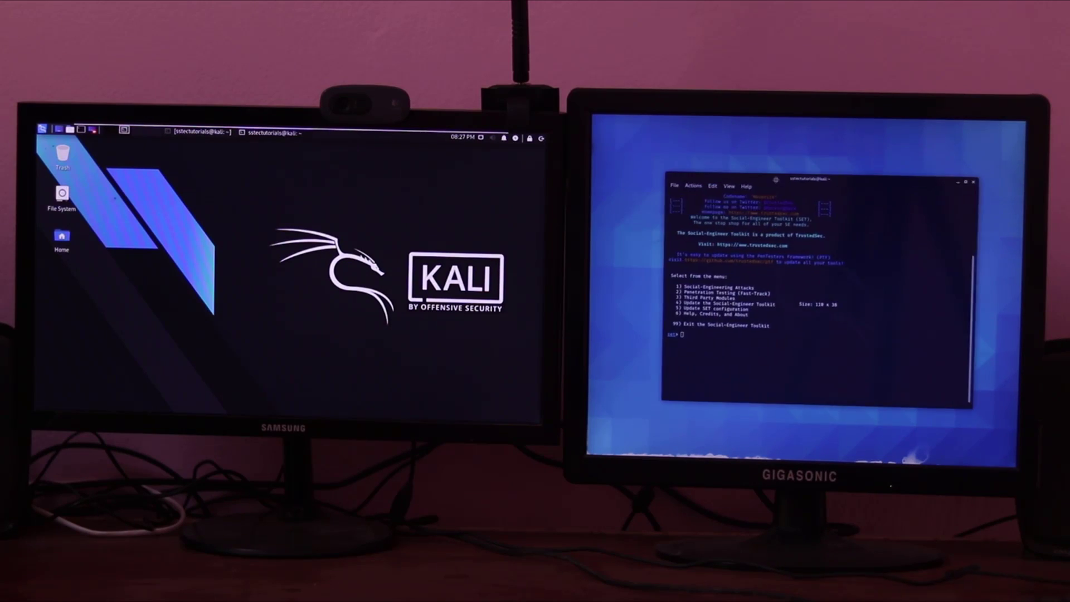
{"action": "left_click_drag", "start_coordinate": [777, 179], "coordinate": [849, 202]}
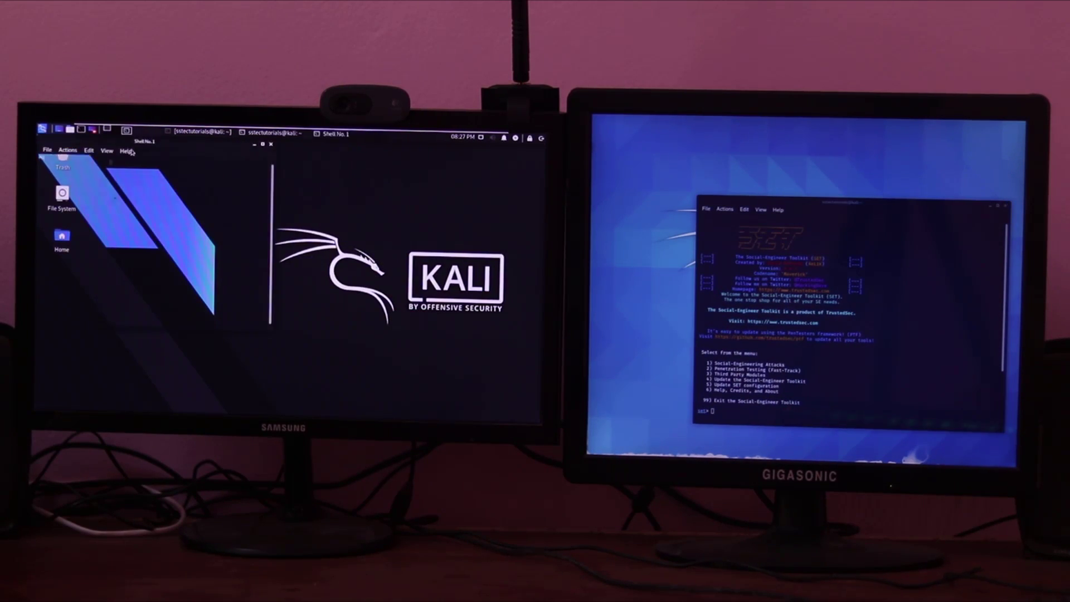
- Arrange the dmitry terminal on the right monitor and start msfconsole on the left
{"action": "left_click", "coordinate": [42, 127]}
{"action": "left_click", "coordinate": [192, 191]}
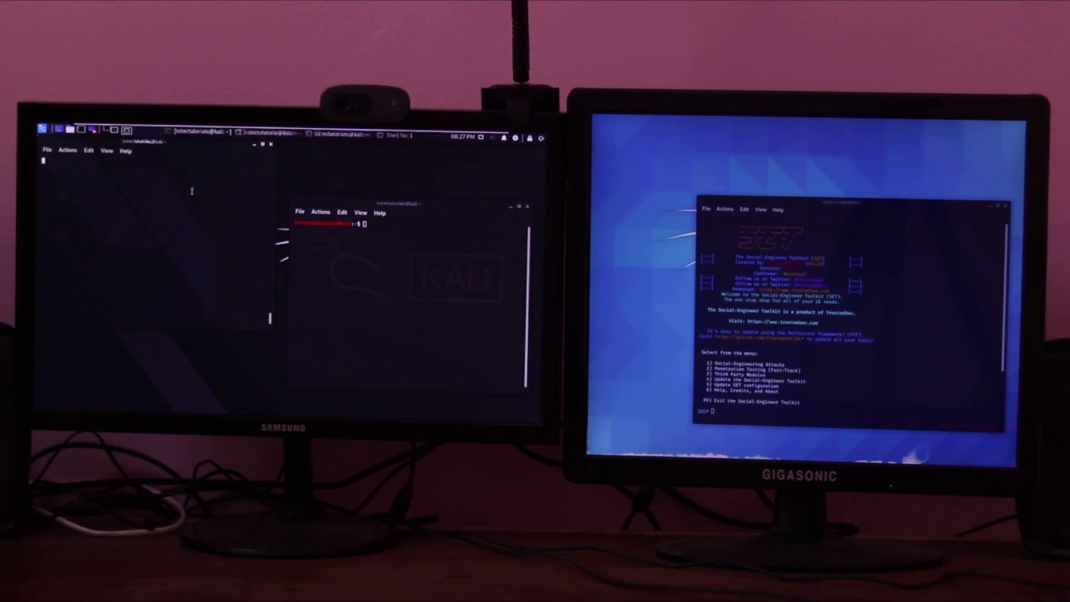
{"action": "mouse_move", "coordinate": [158, 143]}
{"action": "left_mouse_down"}
{"action": "mouse_move", "coordinate": [719, 186]}
{"action": "mouse_move", "coordinate": [744, 137]}
{"action": "left_mouse_up"}
{"action": "left_click_drag", "start_coordinate": [401, 204], "coordinate": [289, 196]}
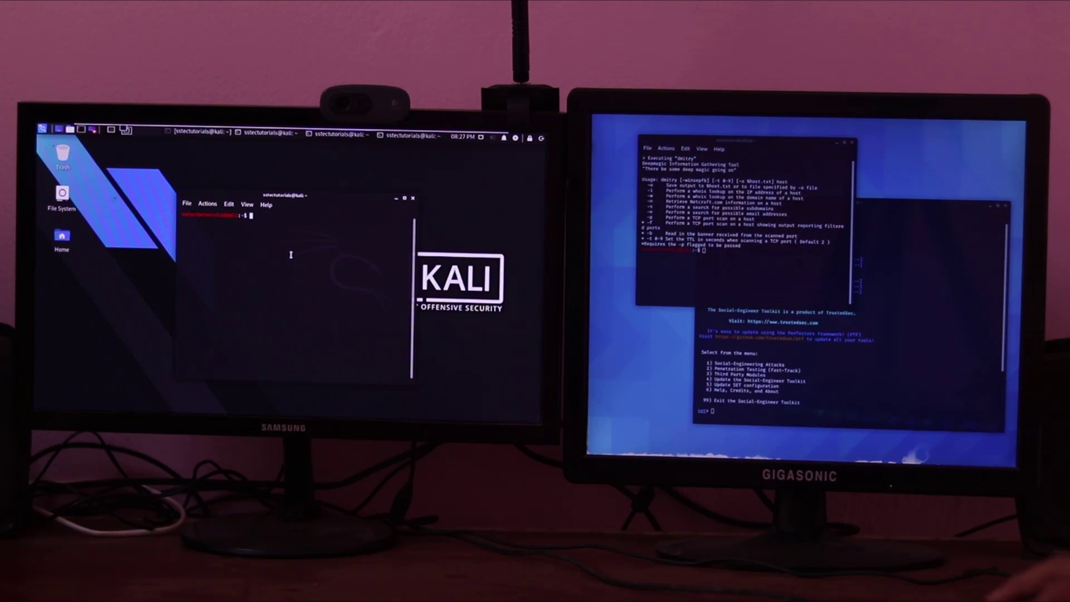
{"action": "type", "text": "msfconsole"}
{"action": "key", "text": "Return"}
{"action": "mouse_move", "coordinate": [744, 143]}
{"action": "left_mouse_down"}
{"action": "mouse_move", "coordinate": [393, 207]}
{"action": "mouse_move", "coordinate": [742, 157]}
{"action": "left_mouse_up"}
{"action": "left_click_drag", "start_coordinate": [864, 206], "coordinate": [864, 222]}
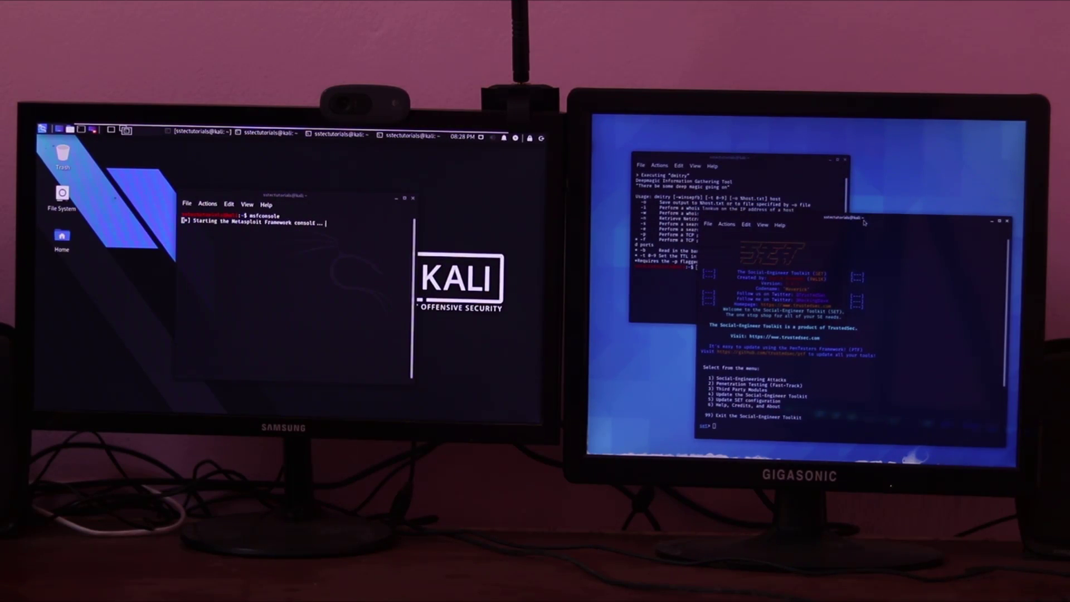